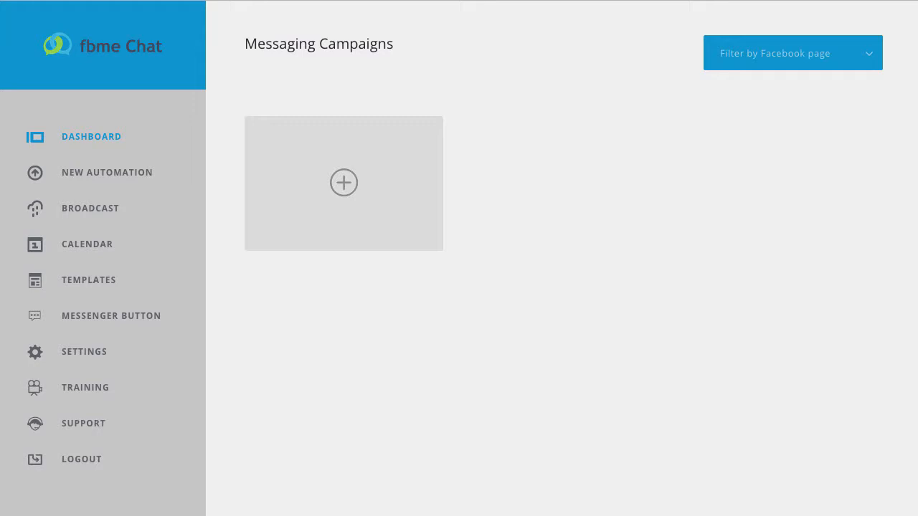
# Start a new automation campaign for the Facebook page "A Test Page" and name it "Test page 1st".
pyautogui.click(82, 175)
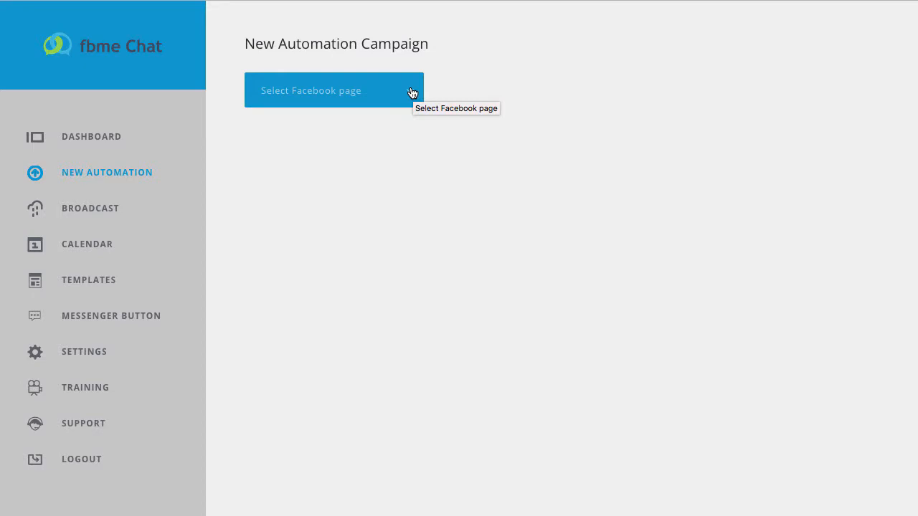
pyautogui.click(412, 93)
pyautogui.click(357, 164)
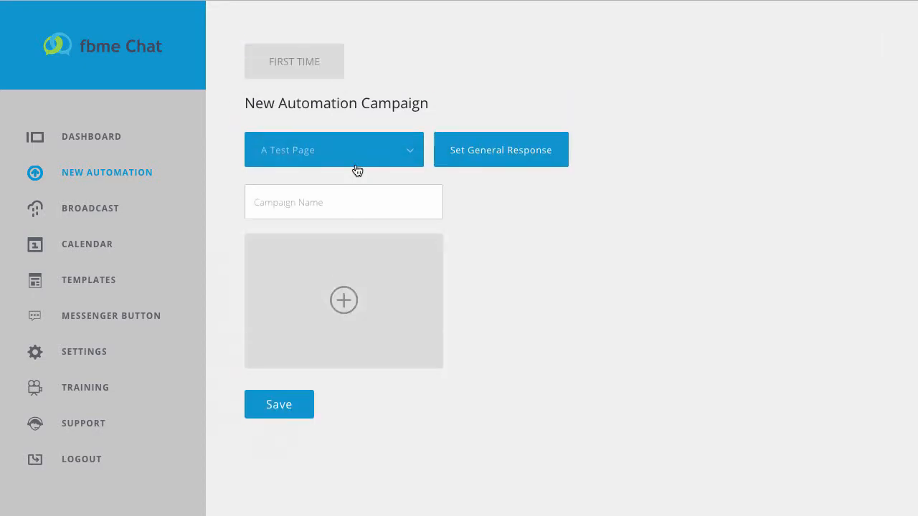
pyautogui.click(290, 202)
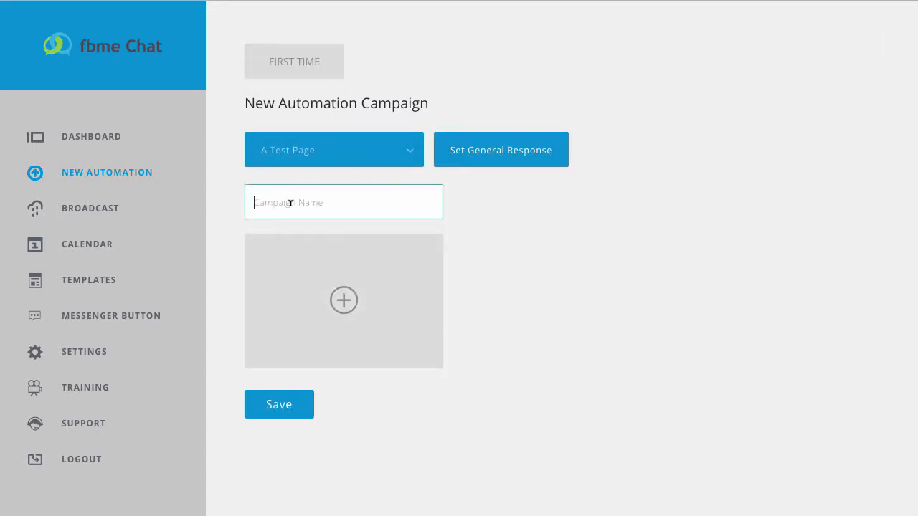
pyautogui.write('Test page 1st')
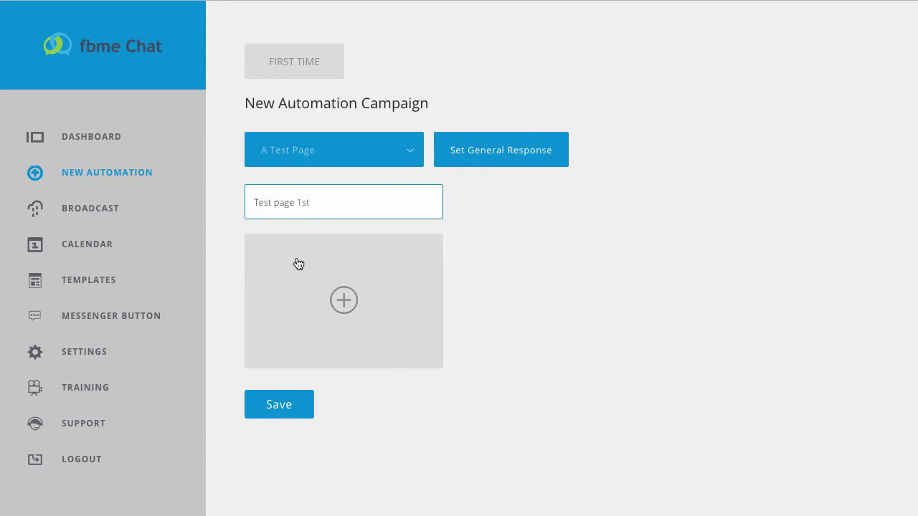
# Create the first custom message in an enlarged text box, with the greeting "Hi" followed by the dynamic variable [%FIRST_NAME%] and a comma.
pyautogui.click(334, 300)
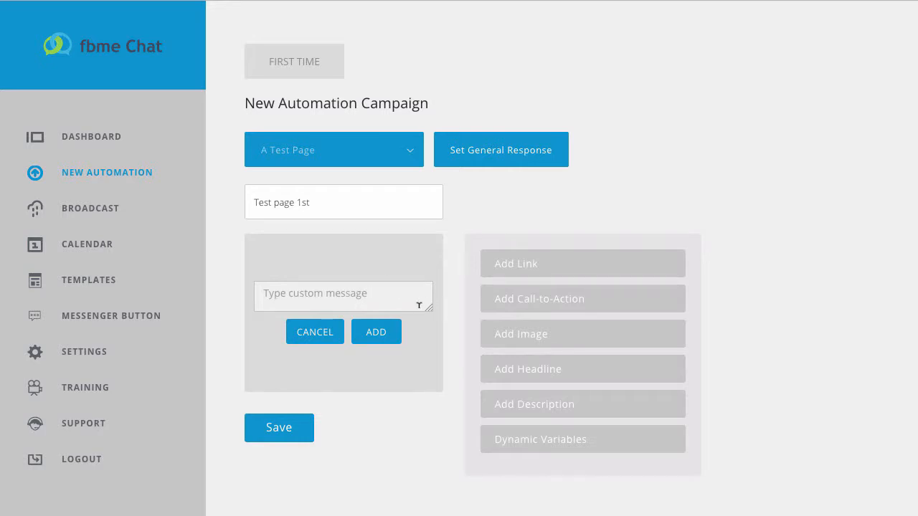
pyautogui.moveTo(429, 310); pyautogui.dragTo(426, 432)
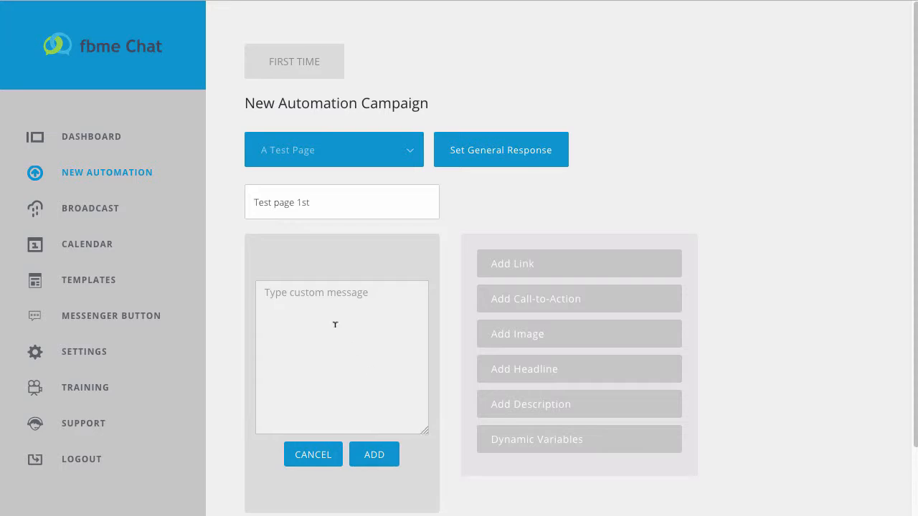
pyautogui.click(322, 292)
pyautogui.write('Hi')
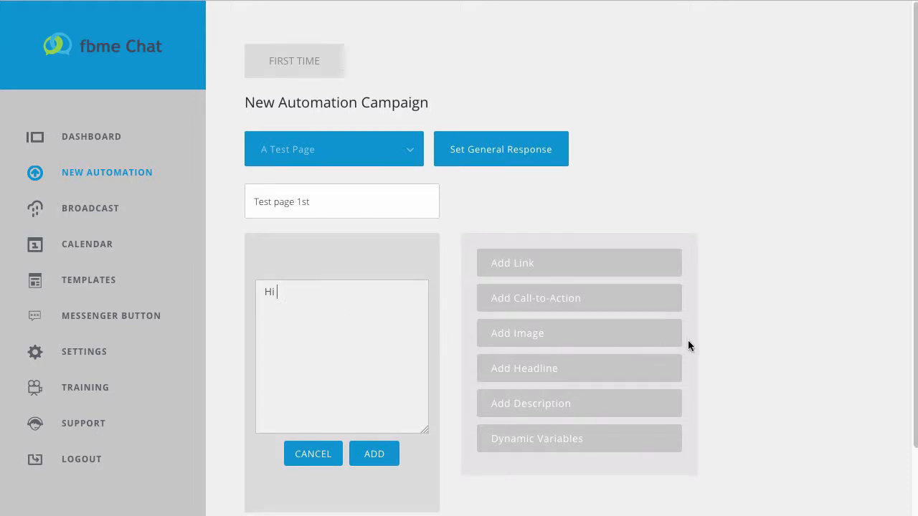
pyautogui.scroll(-1, 688, 340)
pyautogui.click(531, 433)
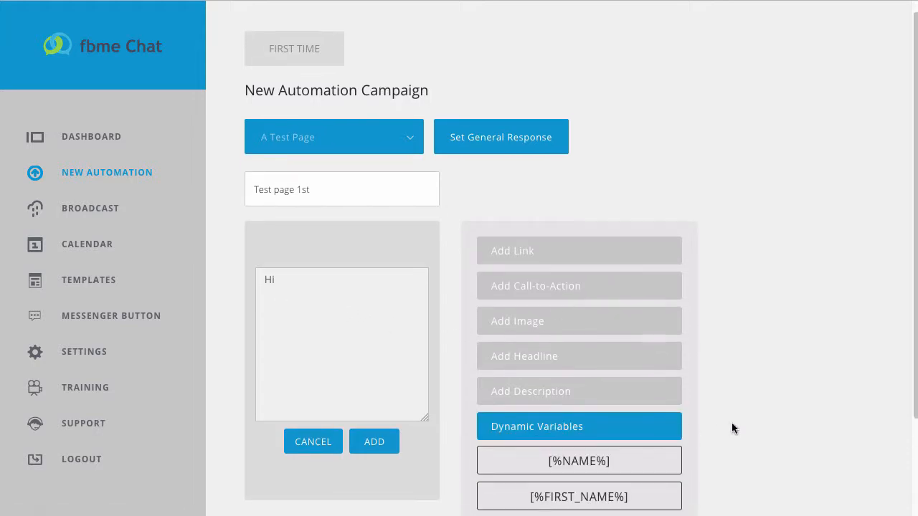
pyautogui.scroll(-3, 731, 423)
pyautogui.click(539, 382)
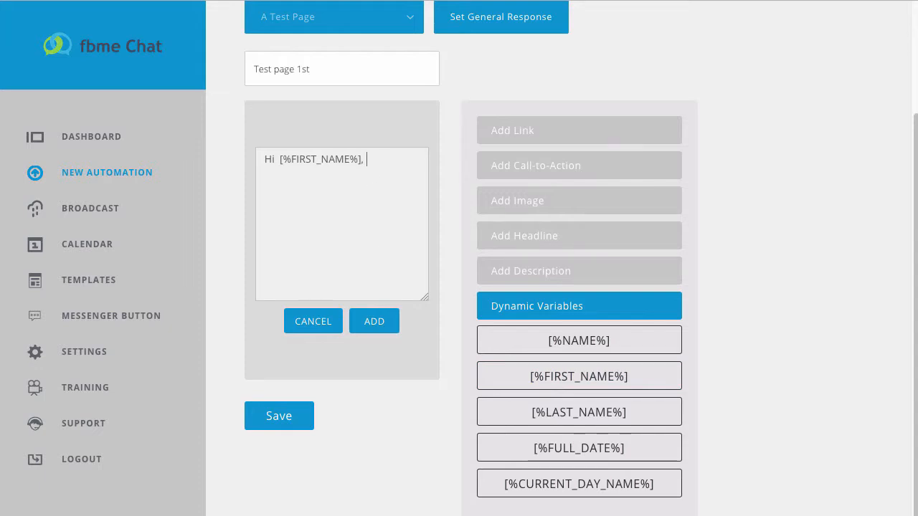
# Add the paragraph "Thanks for reaching out to me today, I do hope your [%CURRENT_DAY_NAME%] is going well." below the greeting, inserting the day variable.
pyautogui.press('Return')
pyautogui.press('Return')
pyautogui.write('Thanks for reaching out to me today, I d')
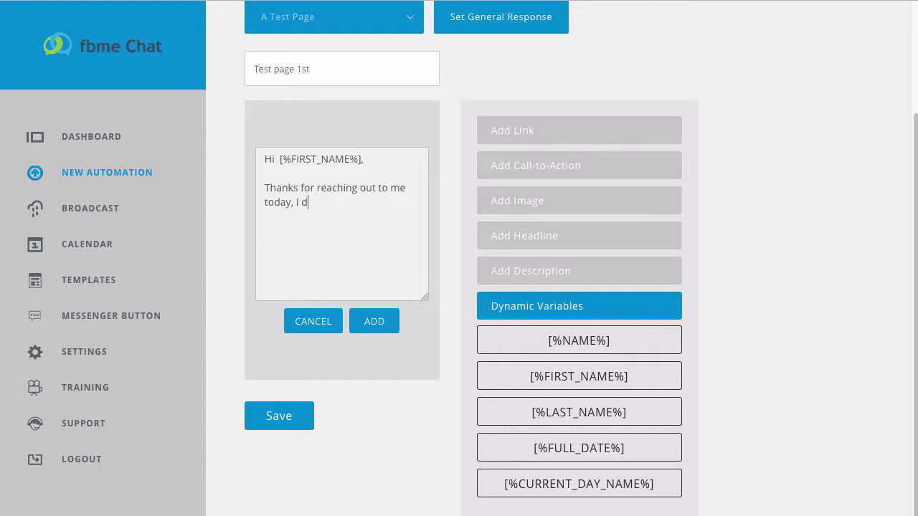
pyautogui.write('o hope your')
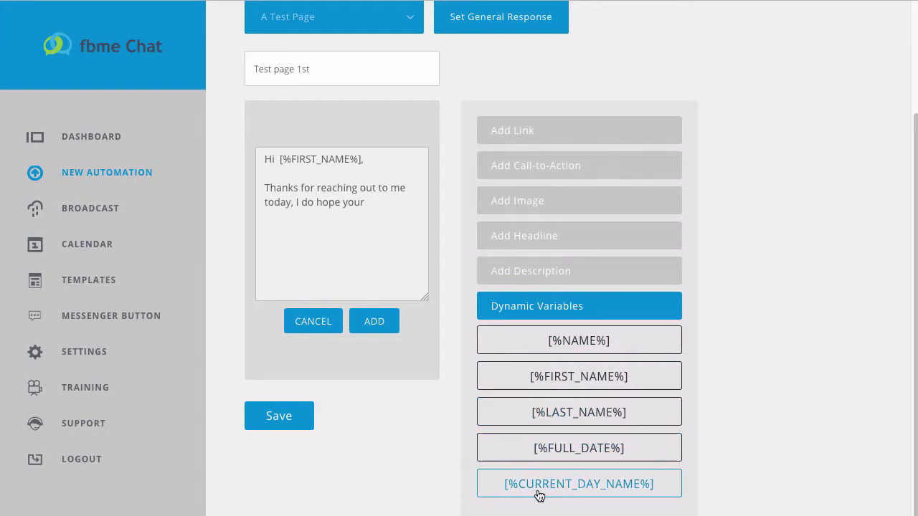
pyautogui.click(612, 488)
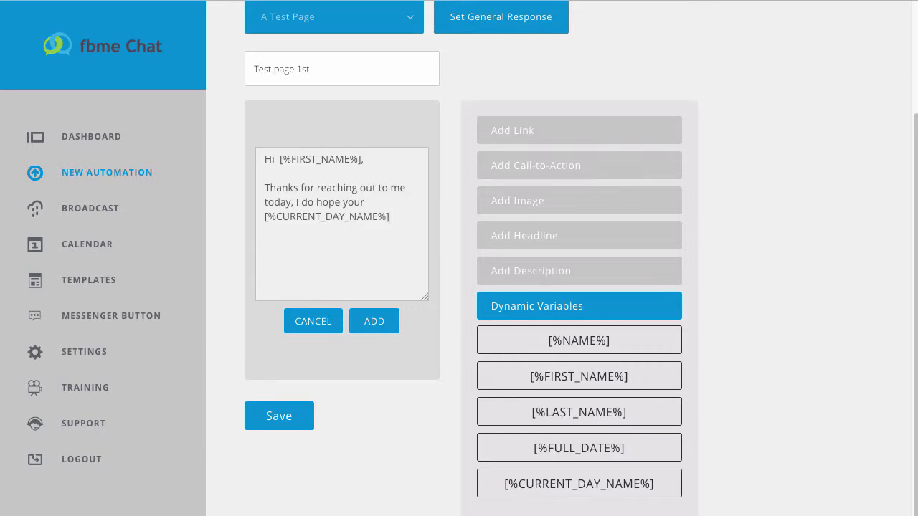
pyautogui.write('is going well.')
pyautogui.click(584, 307)
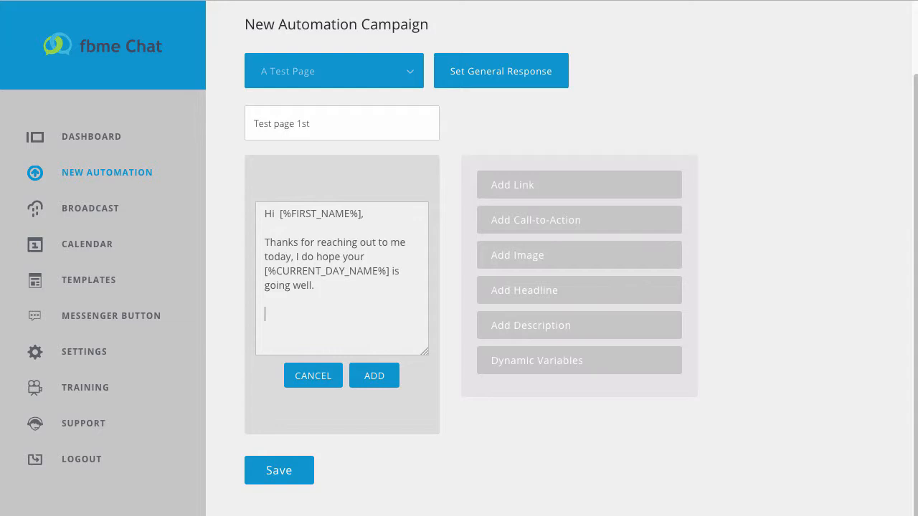
# End the message with the question "Would you be interested?" and insert a separate line of dots "......" above it.
pyautogui.write('Would you be interested')
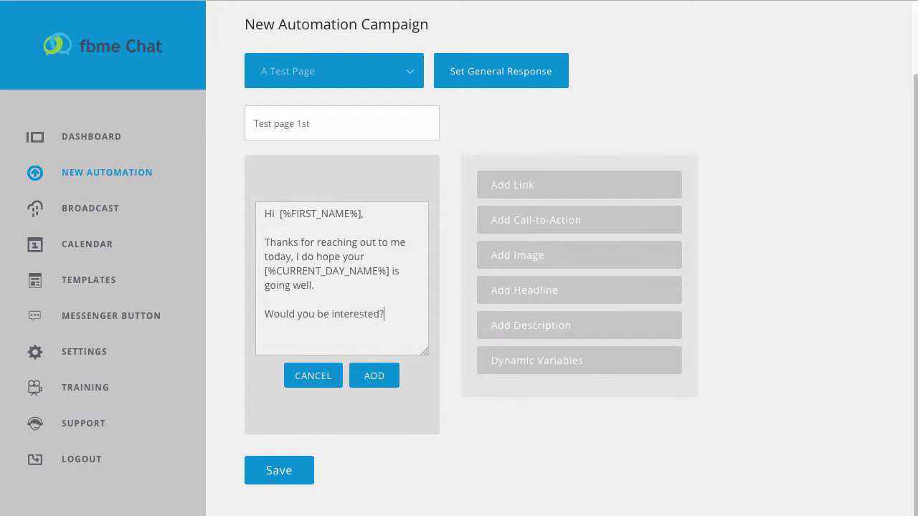
pyautogui.write('?')
pyautogui.click(366, 283)
pyautogui.press('Return')
pyautogui.press('Return')
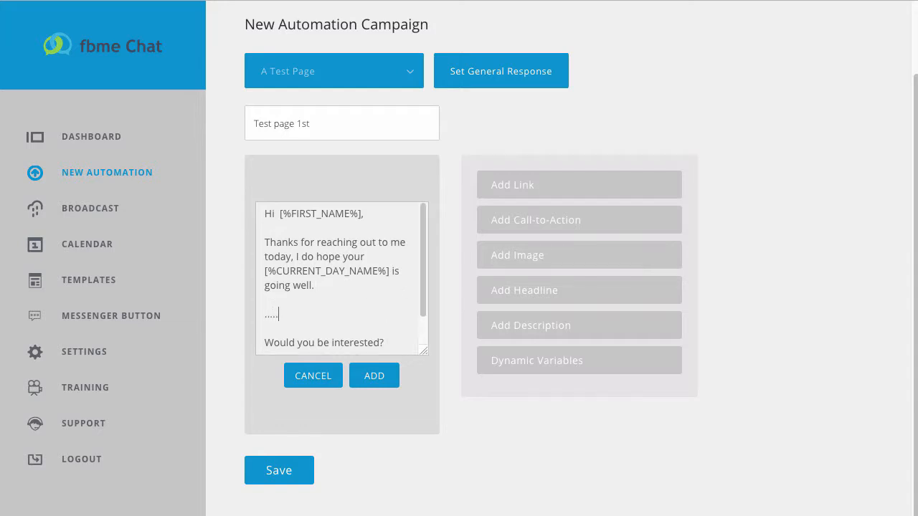
pyautogui.scroll(-1, 393, 283)
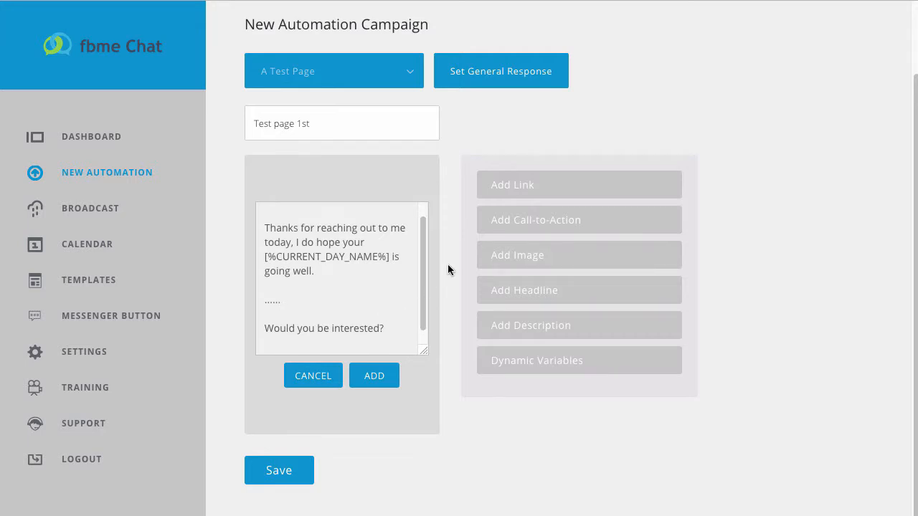
# Add call-to-action options to the message with the comma-separated text "Yes, no".
pyautogui.click(551, 225)
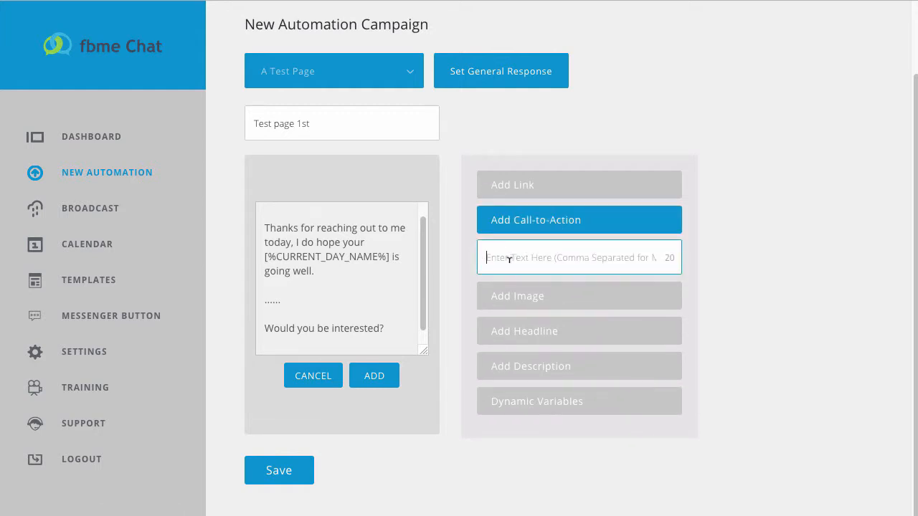
pyautogui.write('Yes, no')
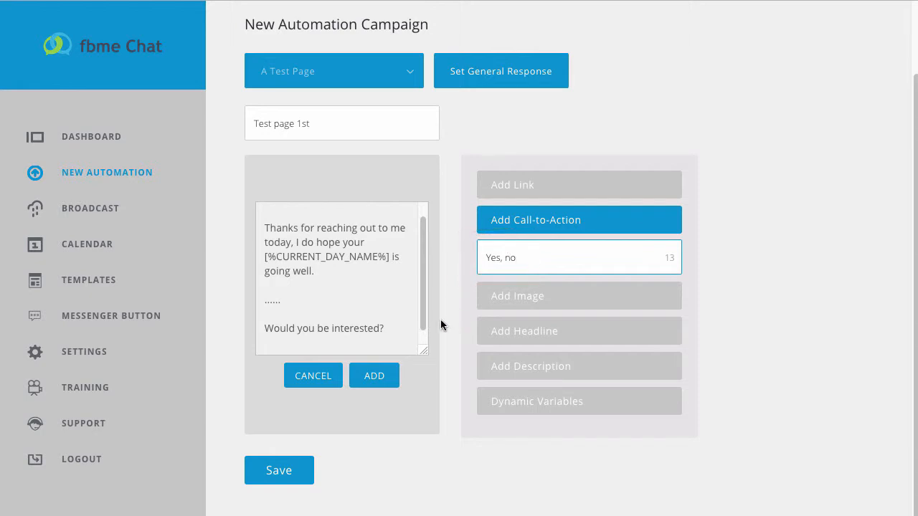
pyautogui.moveTo(424, 302); pyautogui.dragTo(424, 317)
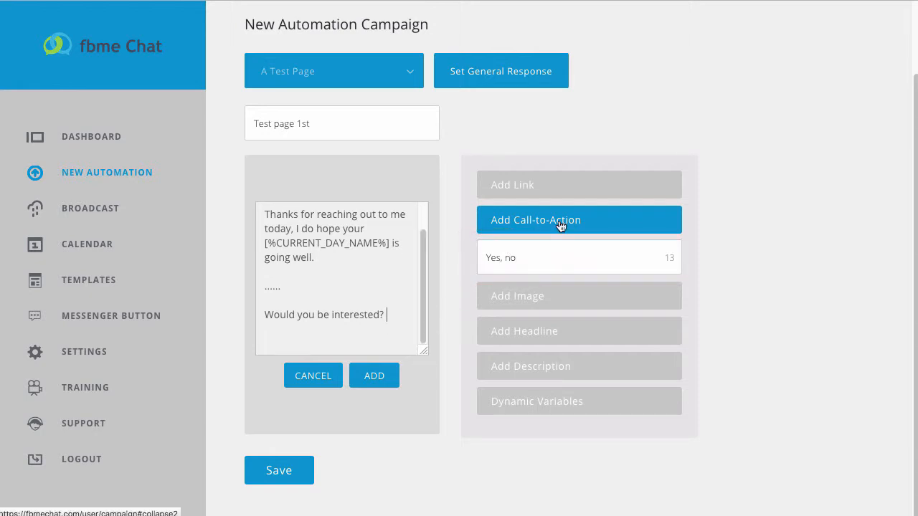
# Attach the image 75bands.jpg from the Pictures folder to the message and set its headline to "A Headline".
pyautogui.click(540, 306)
pyautogui.click(521, 298)
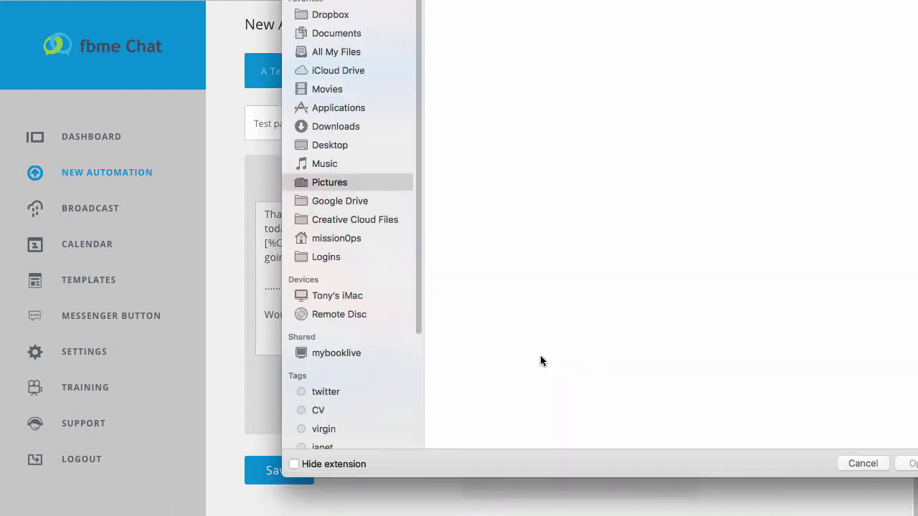
pyautogui.click(622, 237)
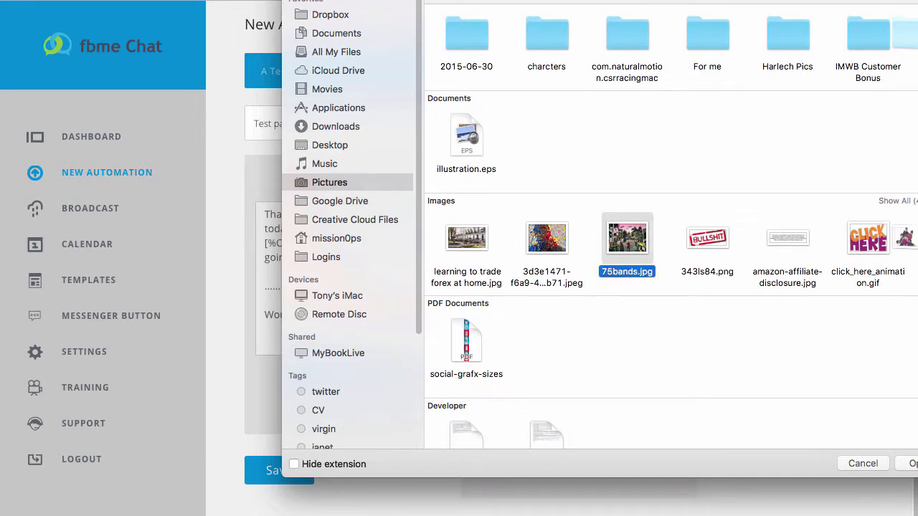
pyautogui.click(912, 464)
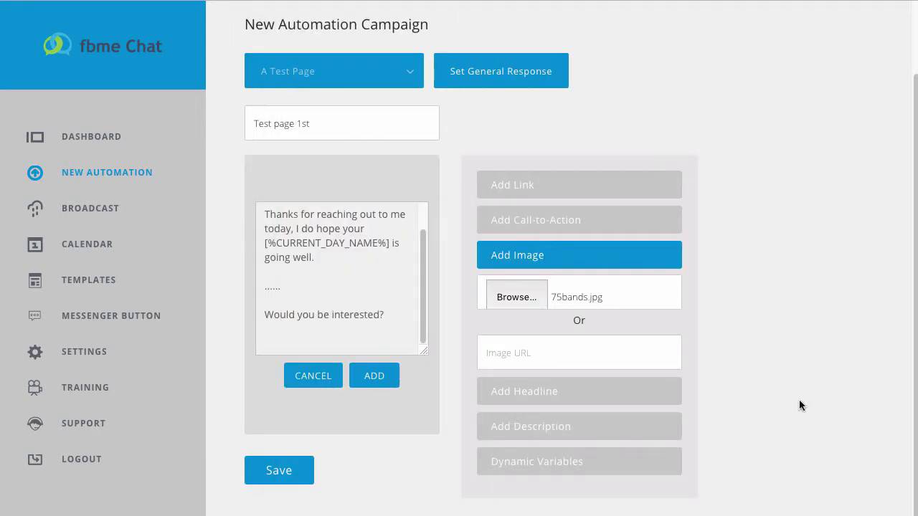
pyautogui.click(574, 395)
pyautogui.write('A Headline')
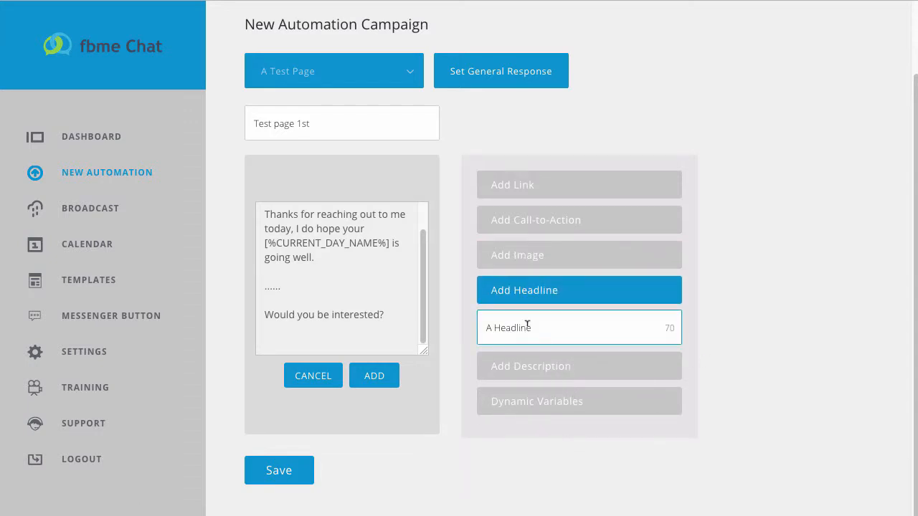
# Set the message's description to "Ad Description", correcting the spelling, and add the message to the campaign.
pyautogui.click(549, 367)
pyautogui.click(501, 371)
pyautogui.write('Ad Discription')
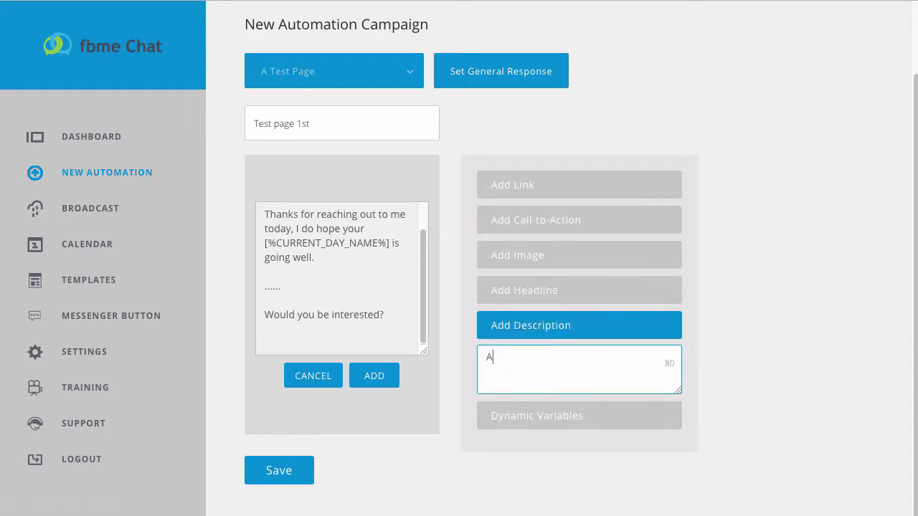
pyautogui.rightClick(536, 357)
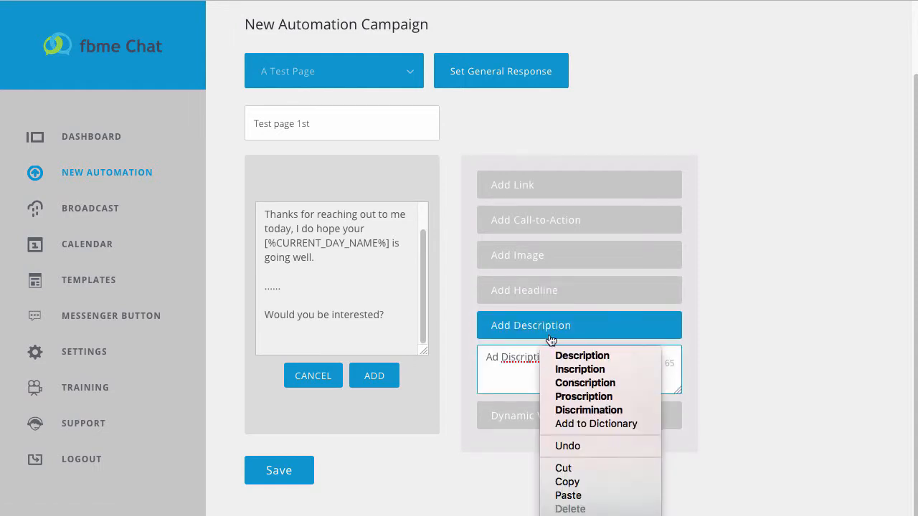
pyautogui.click(561, 352)
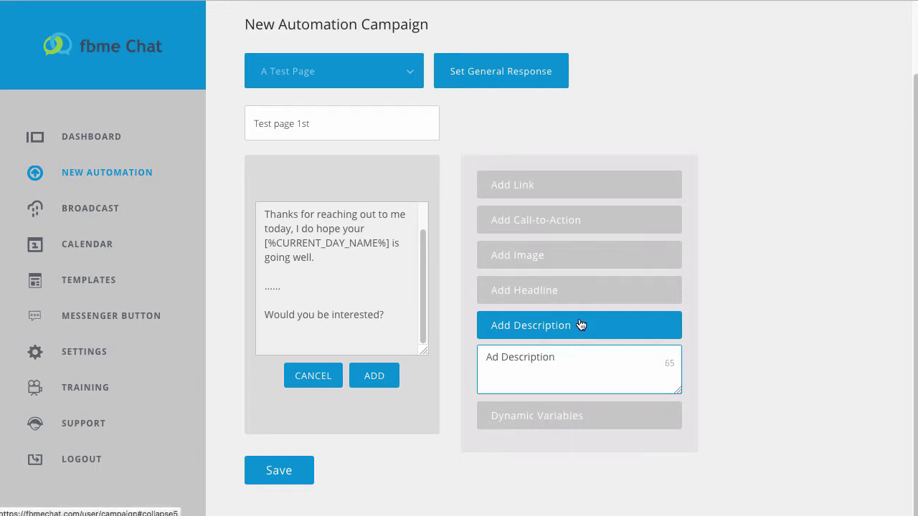
pyautogui.click(579, 323)
pyautogui.click(370, 385)
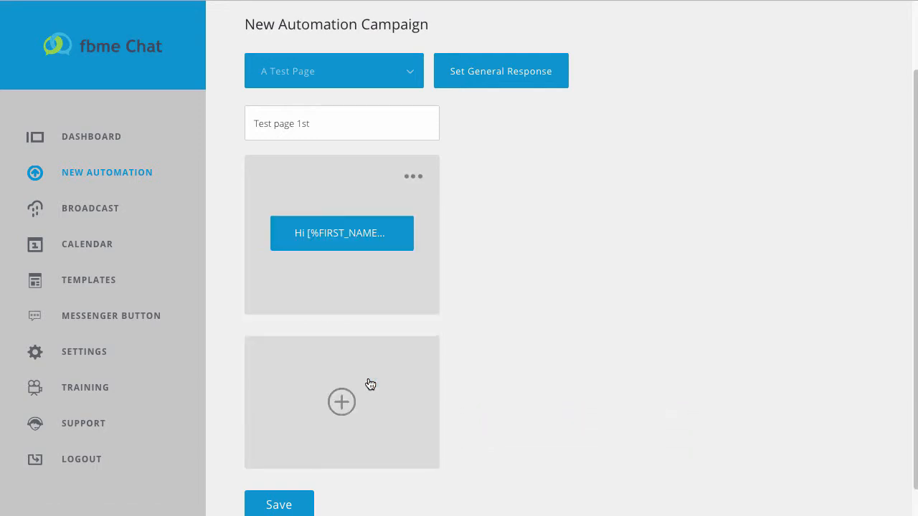
# Set the Welcome trigger for the first message and save it.
pyautogui.click(410, 177)
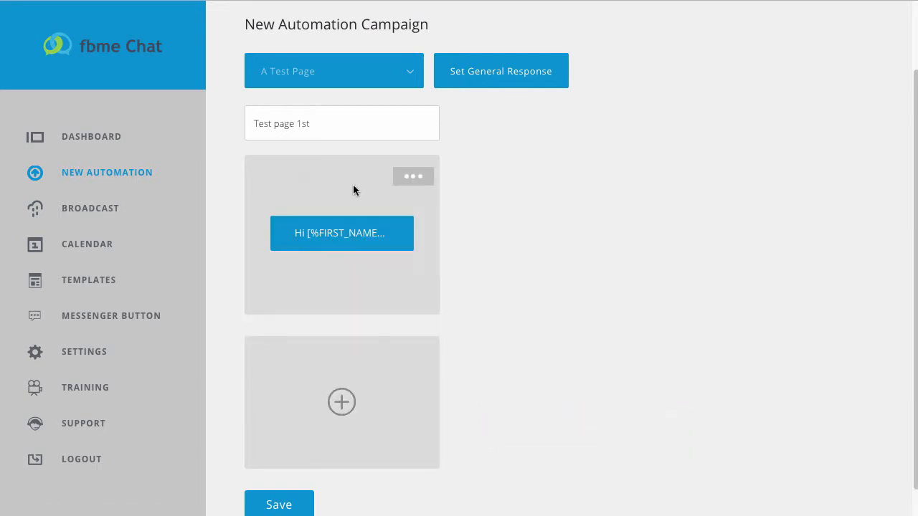
pyautogui.moveTo(429, 182)
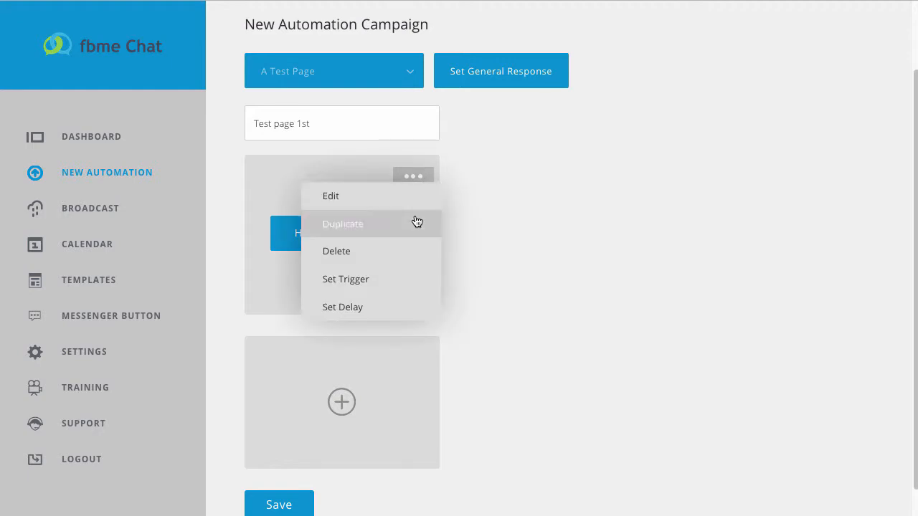
pyautogui.click(389, 283)
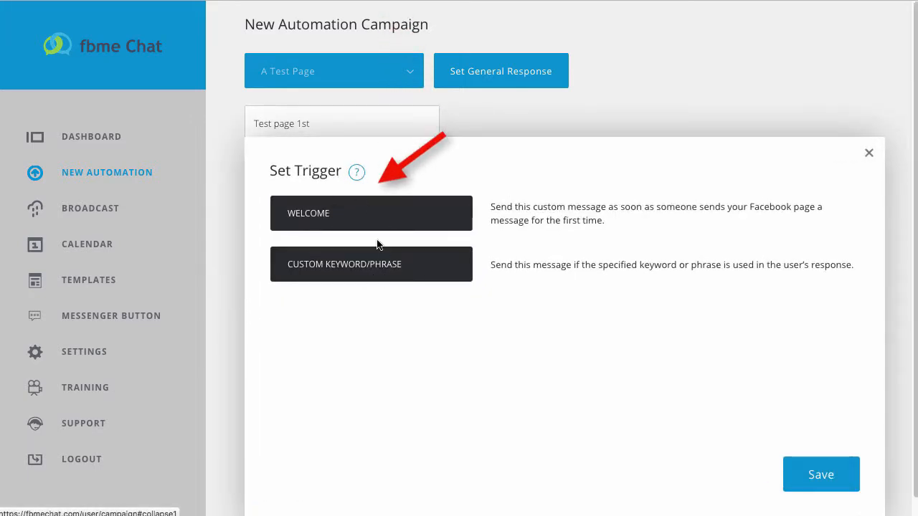
pyautogui.click(332, 218)
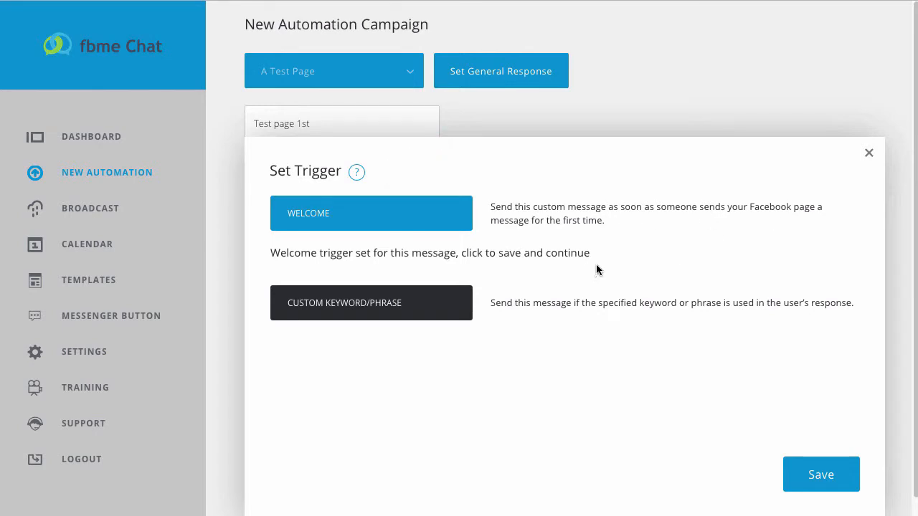
pyautogui.click(821, 474)
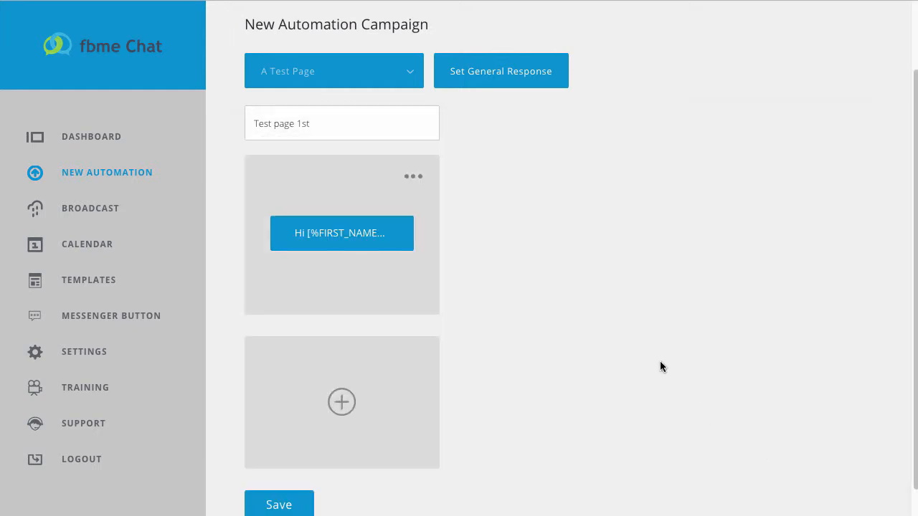
# Start a second campaign message in an enlarged text box with the text "Awesome glad to hear you are interested....".
pyautogui.scroll(-1, 348, 363)
pyautogui.click(343, 372)
pyautogui.scroll(-1, 402, 363)
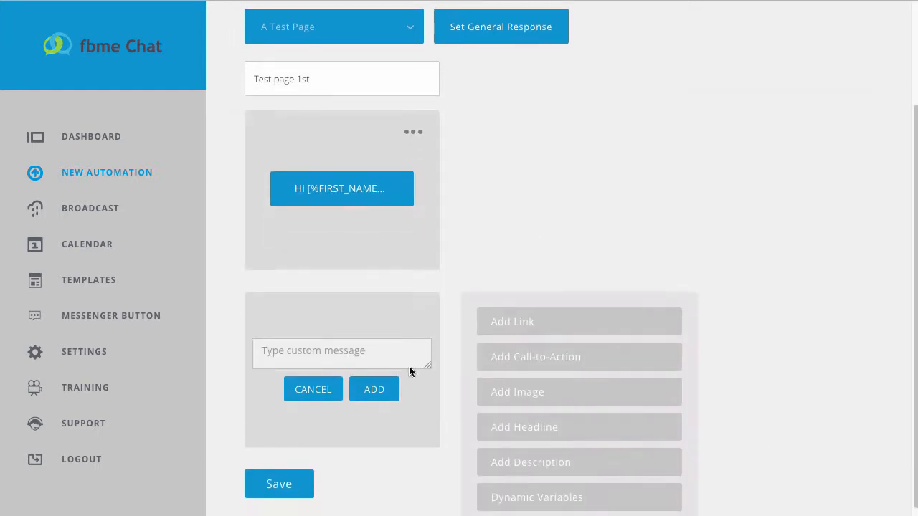
pyautogui.moveTo(428, 367); pyautogui.dragTo(434, 480)
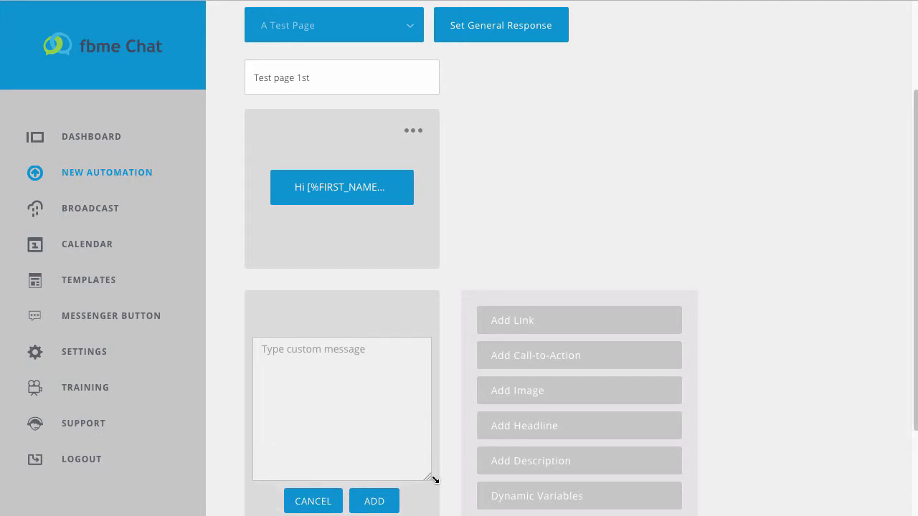
pyautogui.scroll(-3, 439, 403)
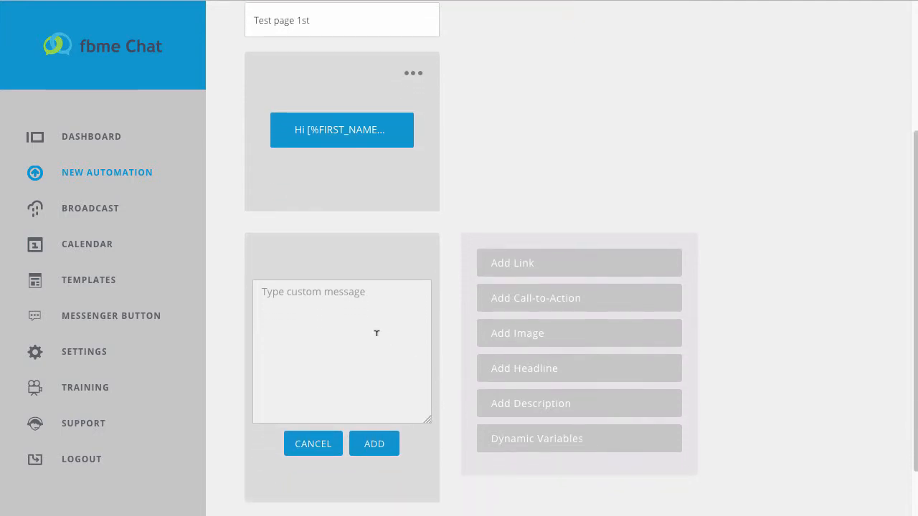
pyautogui.click(341, 287)
pyautogui.write('Awesome glad to hear you are interested....')
pyautogui.press('Return')
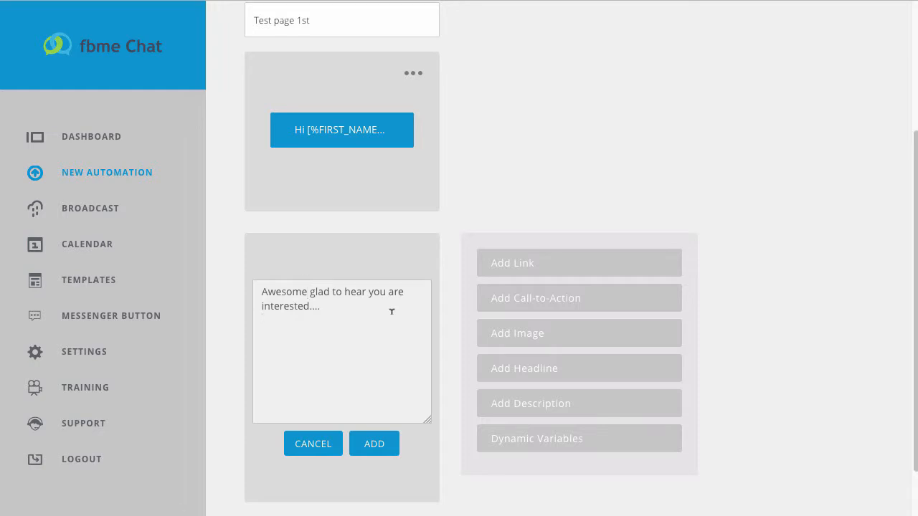
pyautogui.click(510, 264)
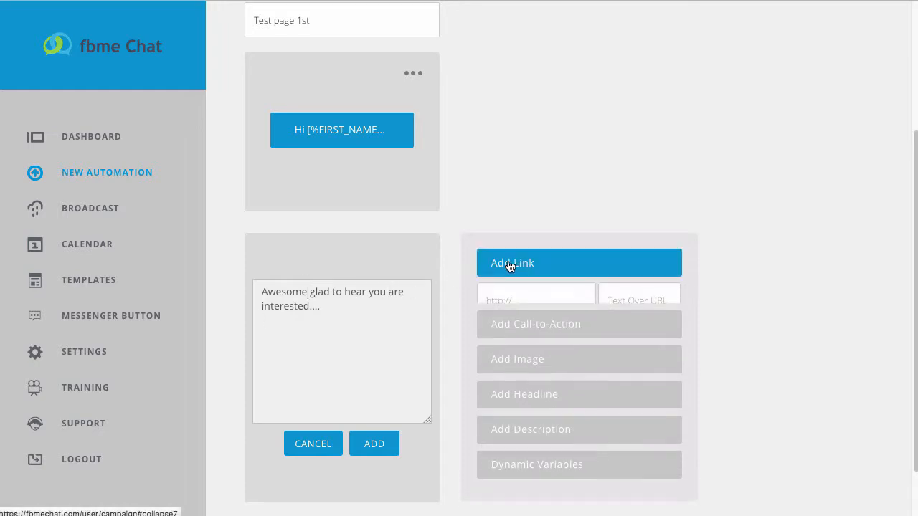
pyautogui.click(534, 298)
pyautogui.write('htt')
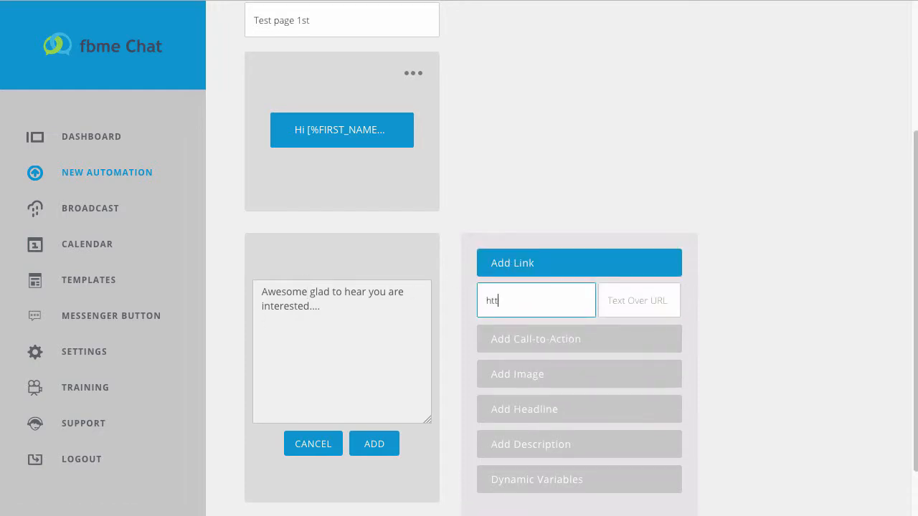
pyautogui.write('p://google.com')
pyautogui.press('Tab')
pyautogui.write('click here')
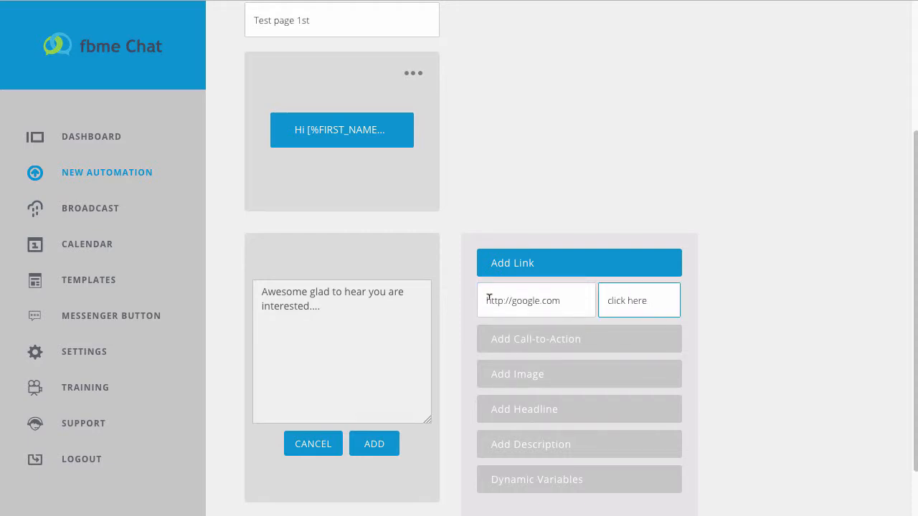
# Extend the message text with "Are you familiar with using wordpress?" and "yes, no, somewhat", and add the message to the campaign.
pyautogui.scroll(-1, 566, 344)
pyautogui.click(357, 295)
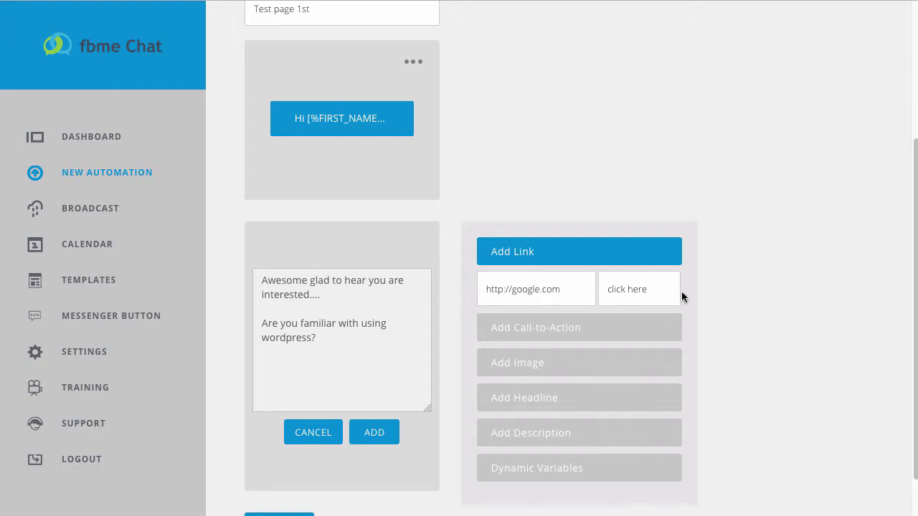
pyautogui.click(378, 338)
pyautogui.press('Return')
pyautogui.press('Return')
pyautogui.write('yes, no, somewhat')
pyautogui.click(375, 433)
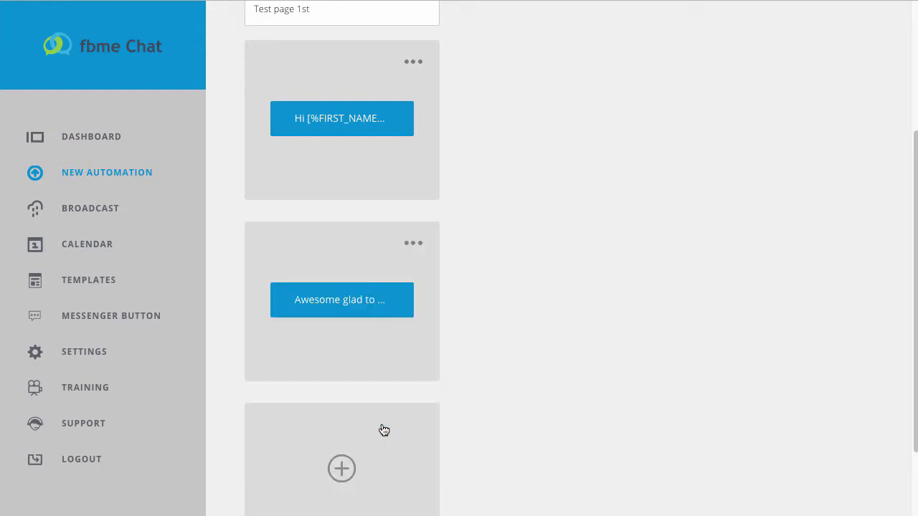
# Set a custom keyword trigger "yes" for the "Awesome glad to" message and save it.
pyautogui.click(412, 245)
pyautogui.click(391, 348)
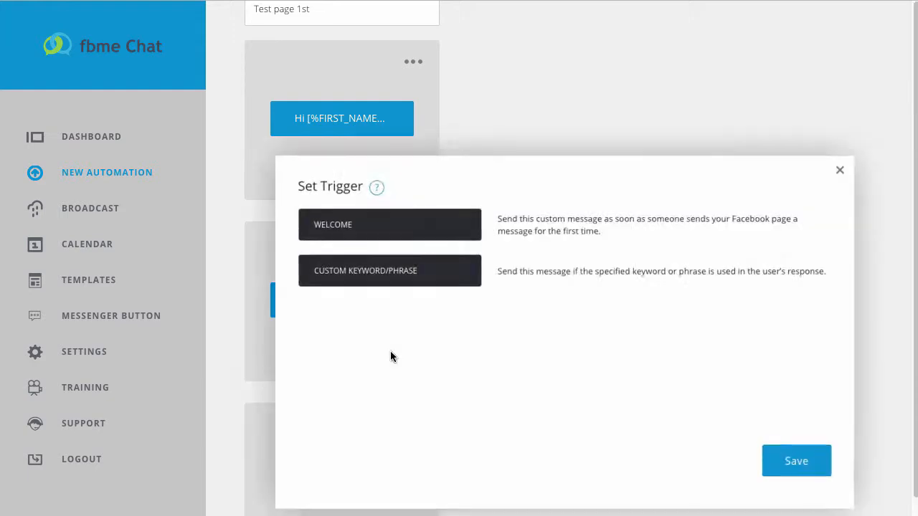
pyautogui.click(414, 275)
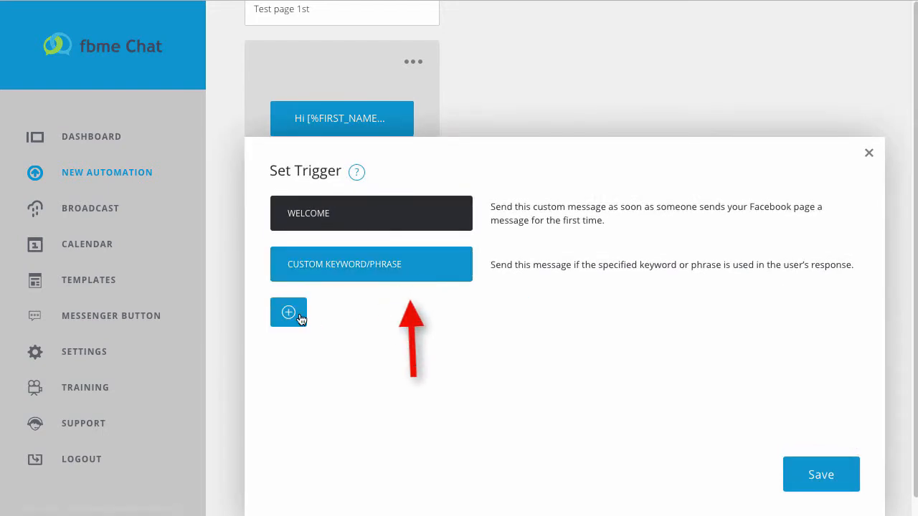
pyautogui.click(300, 319)
pyautogui.click(312, 354)
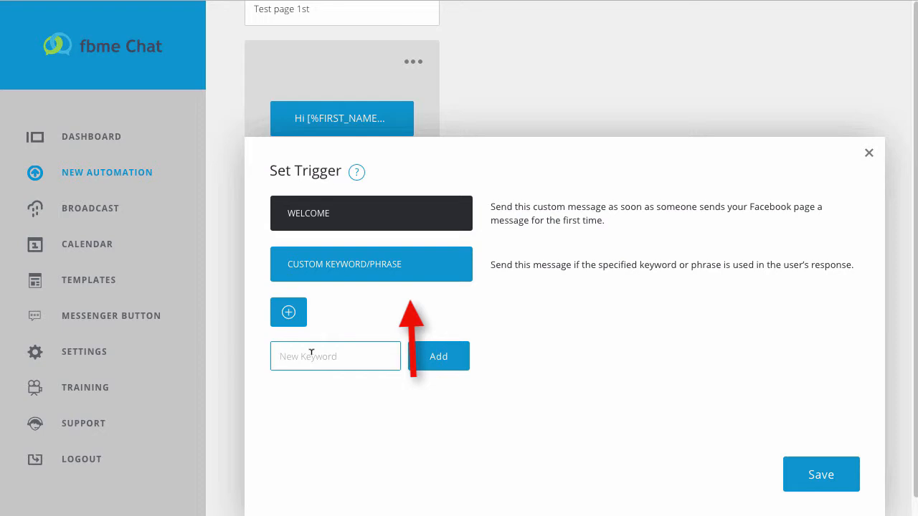
pyautogui.write('yes')
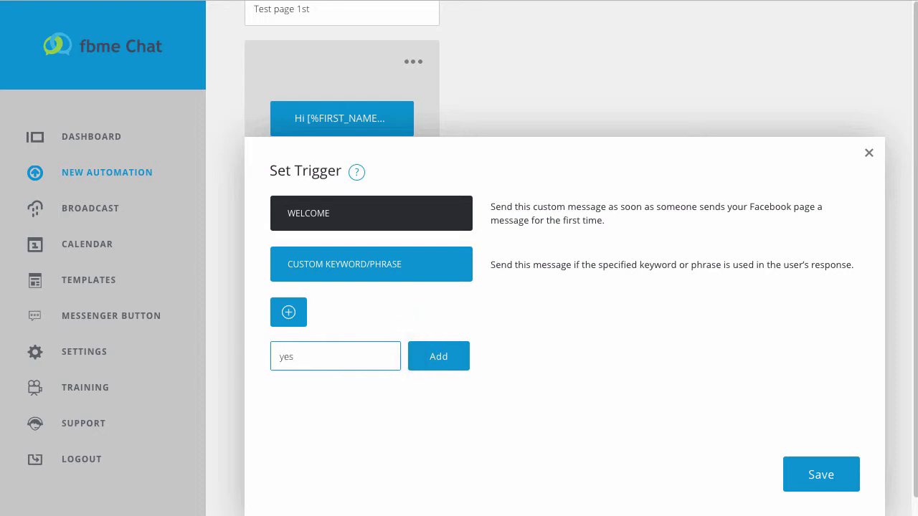
pyautogui.click(461, 362)
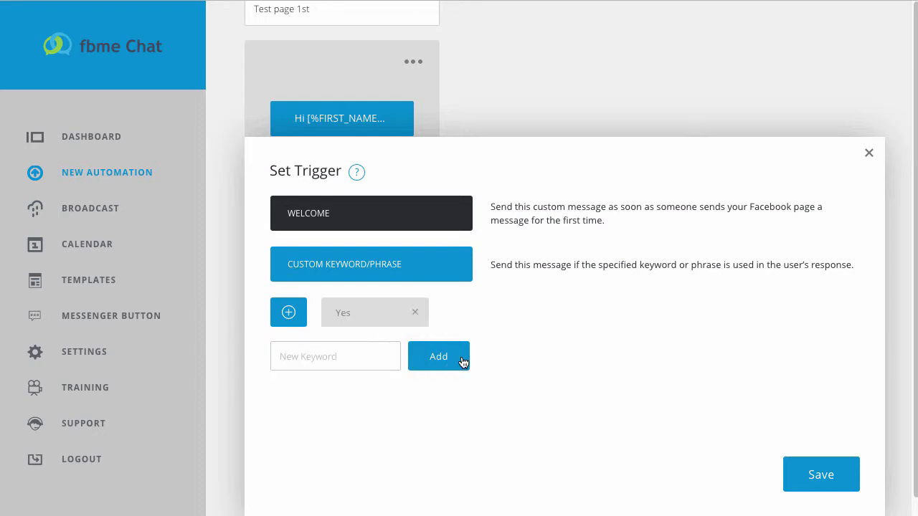
pyautogui.click(824, 478)
# Start a third message with the text "OK so maybe we can help you with what you are missing?".
pyautogui.scroll(-3, 787, 407)
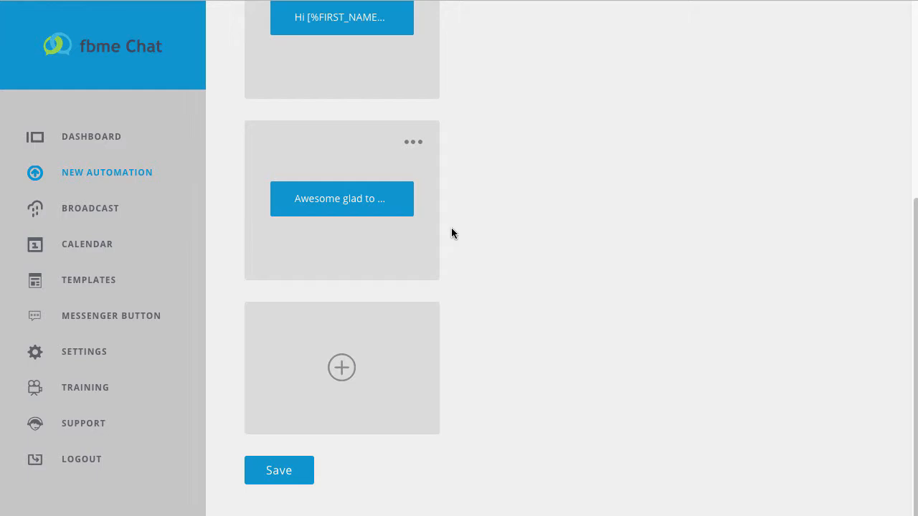
pyautogui.click(341, 368)
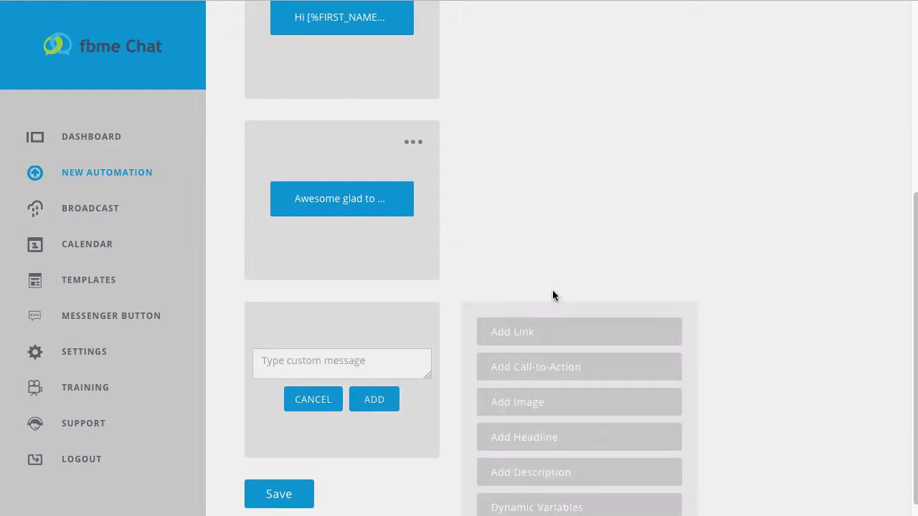
pyautogui.scroll(-1, 796, 287)
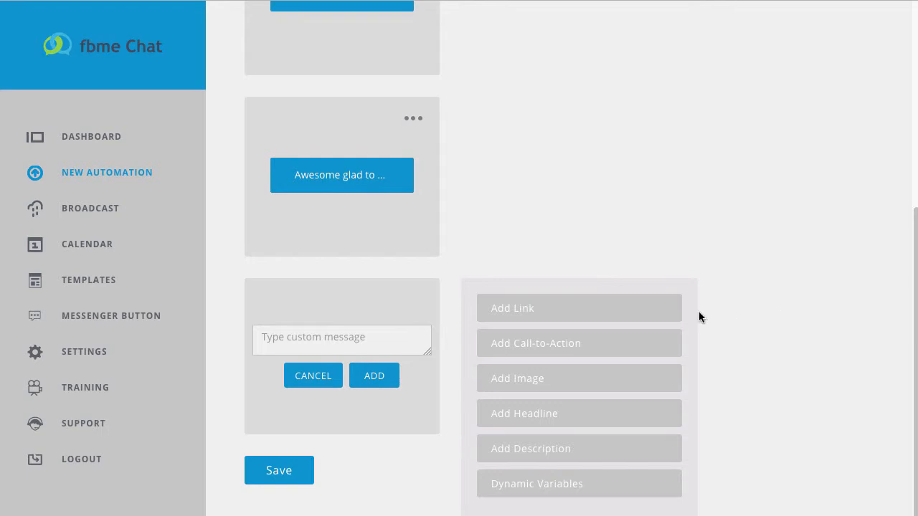
pyautogui.click(374, 340)
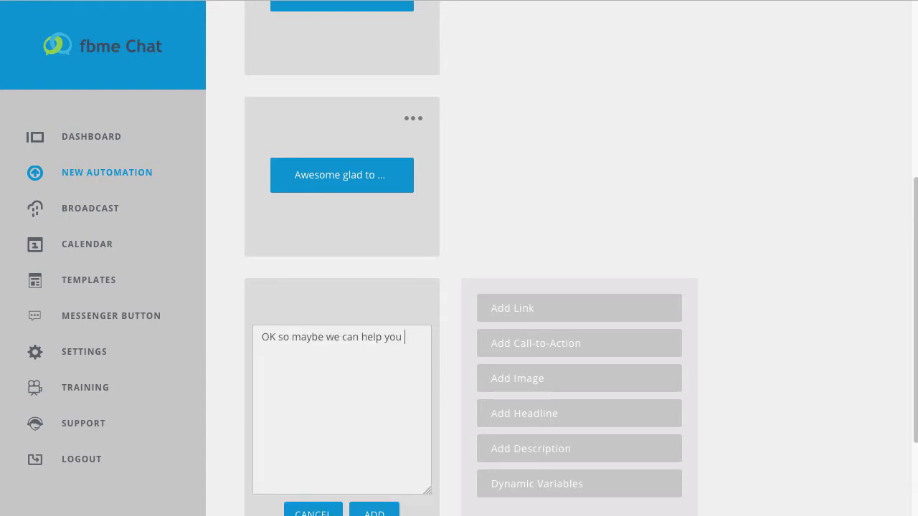
pyautogui.write('with what you are missing?')
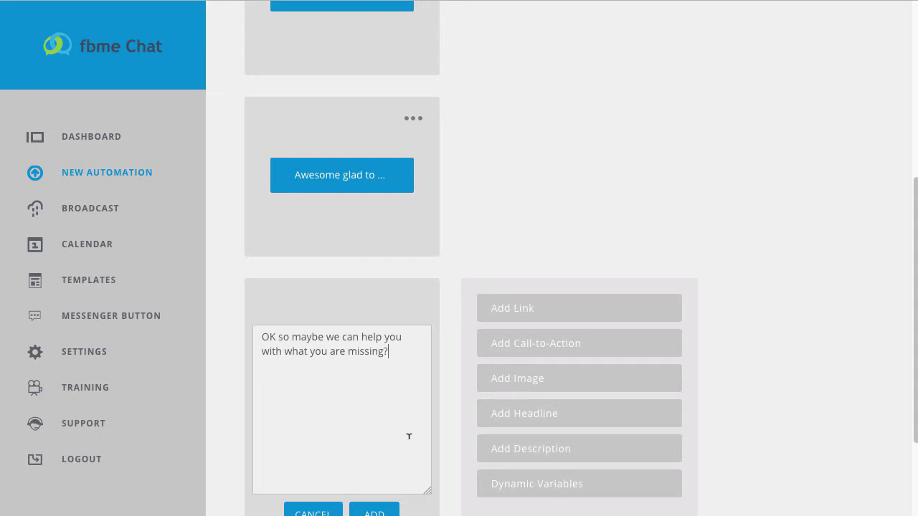
# Enter the call-to-action text "social, seo, design" for the third message and add the message to the campaign.
pyautogui.click(536, 342)
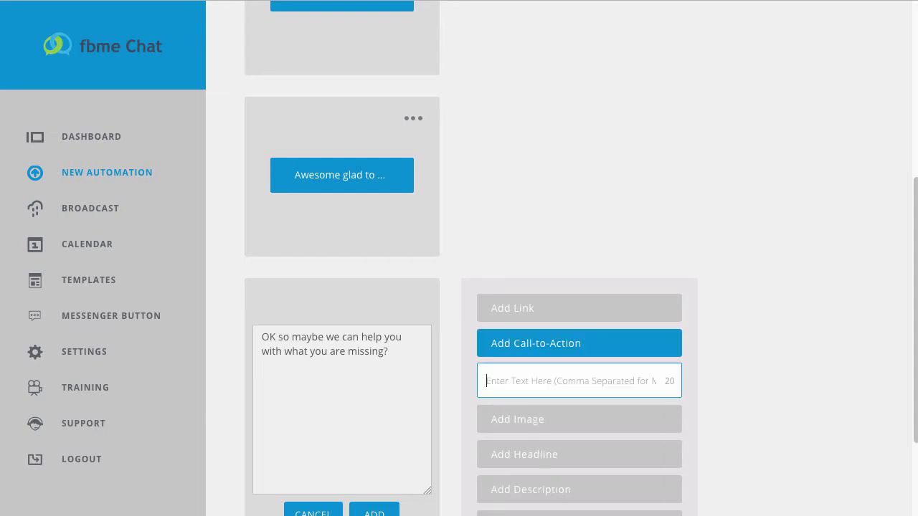
pyautogui.write('so')
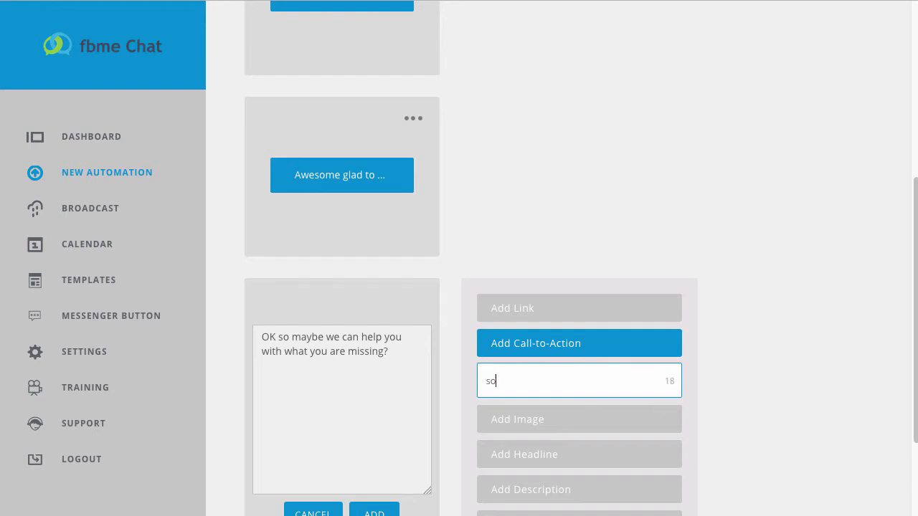
pyautogui.write('cial, seo, ')
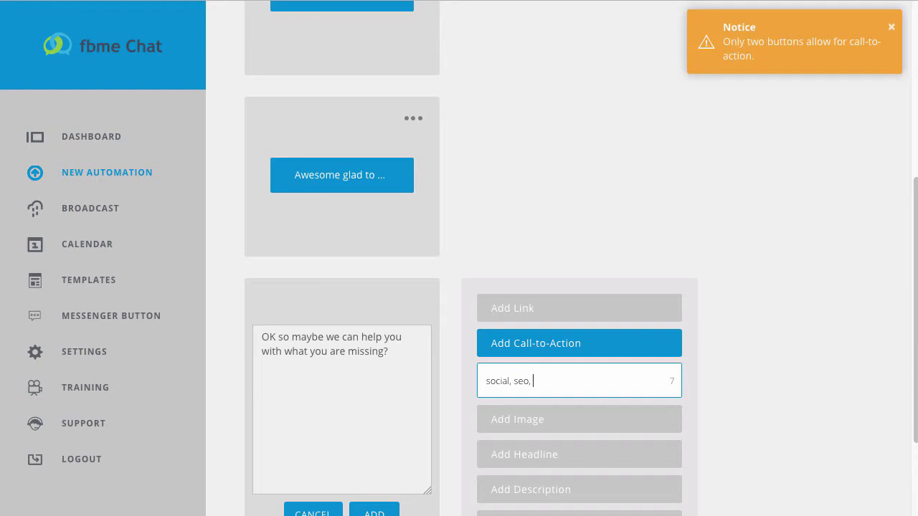
pyautogui.write('desig')
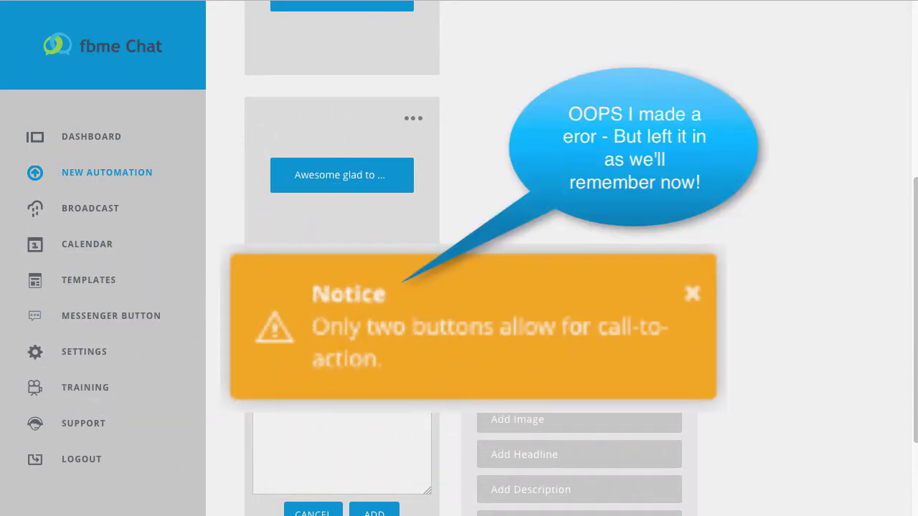
pyautogui.scroll(-1, 560, 348)
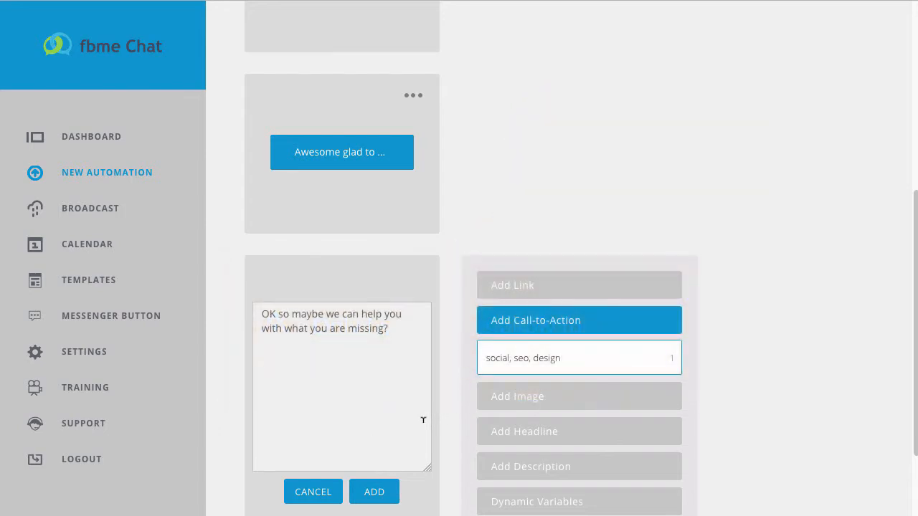
pyautogui.scroll(-1, 402, 466)
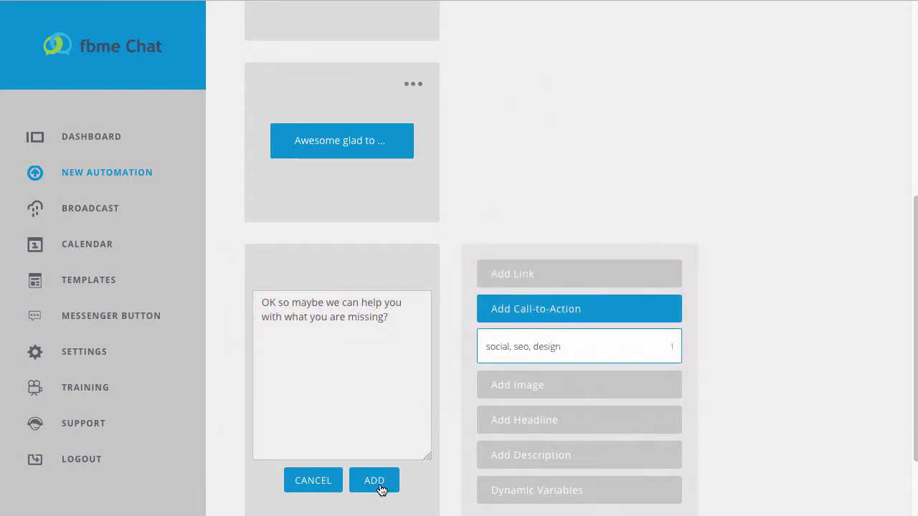
pyautogui.click(381, 489)
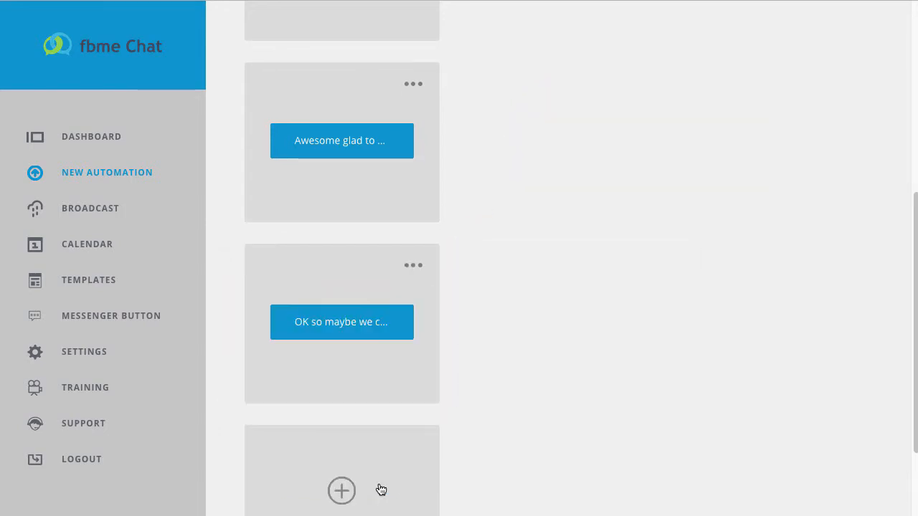
# Give the "OK so maybe we" message a custom keyword trigger with the keyword "somewhat".
pyautogui.click(415, 263)
pyautogui.click(388, 368)
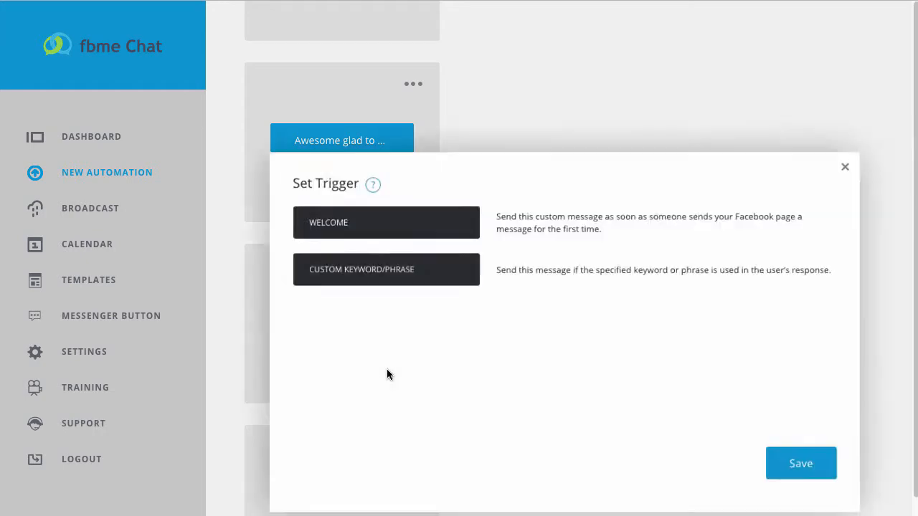
pyautogui.click(414, 272)
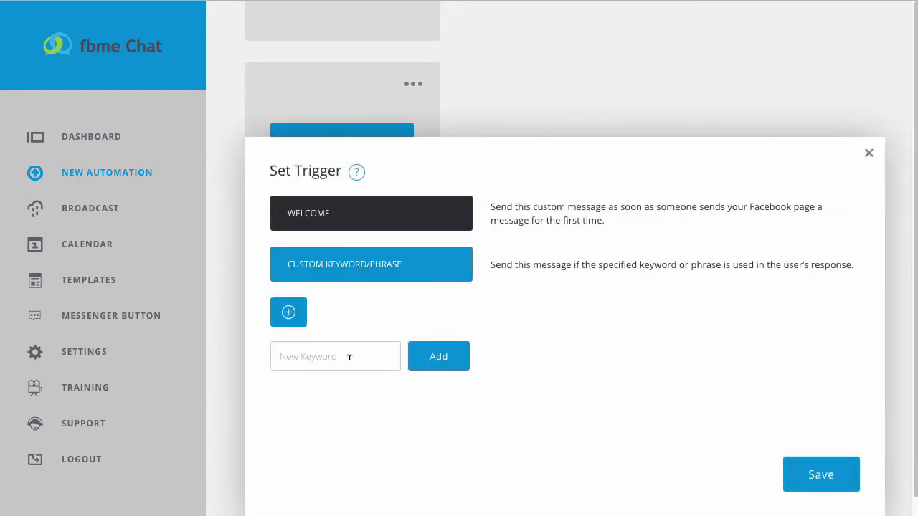
pyautogui.click(349, 356)
pyautogui.write('somewhat')
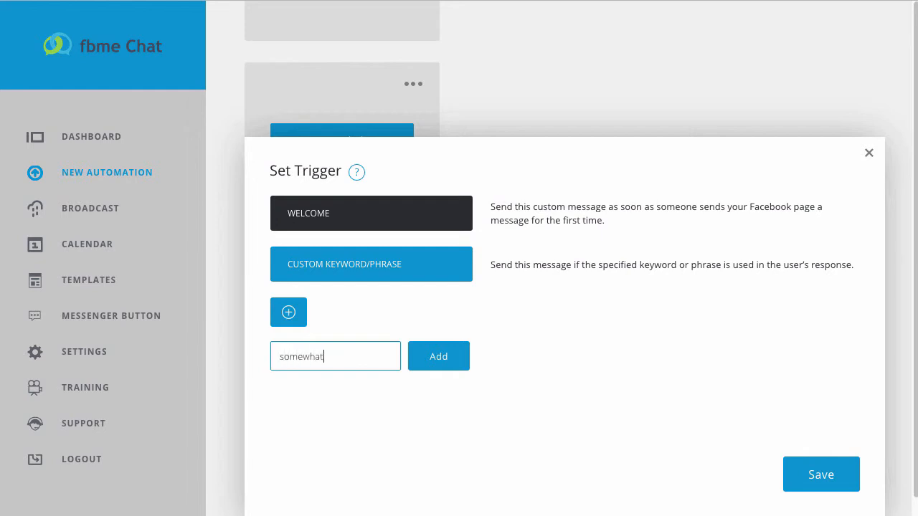
pyautogui.click(453, 360)
# Add "no" as a second trigger keyword for the third message and save the trigger.
pyautogui.click(288, 317)
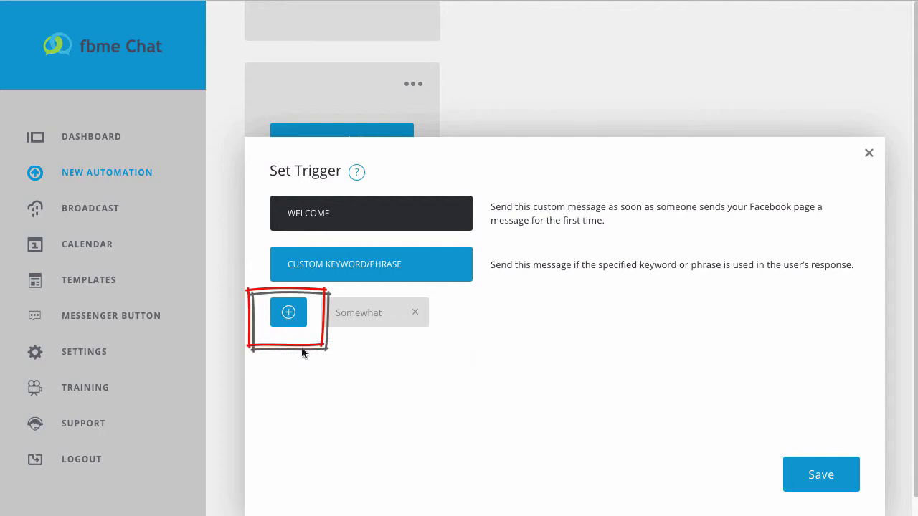
pyautogui.click(290, 316)
pyautogui.click(310, 358)
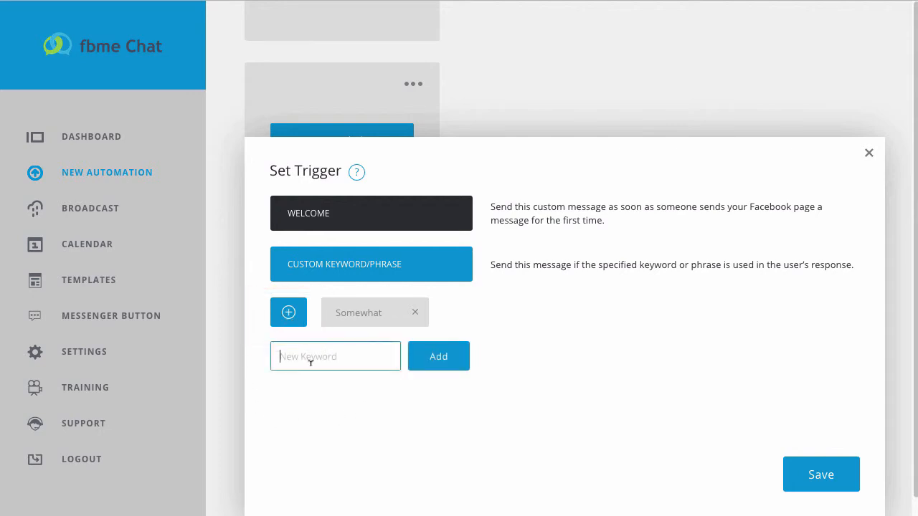
pyautogui.write('no')
pyautogui.click(438, 364)
pyautogui.click(809, 475)
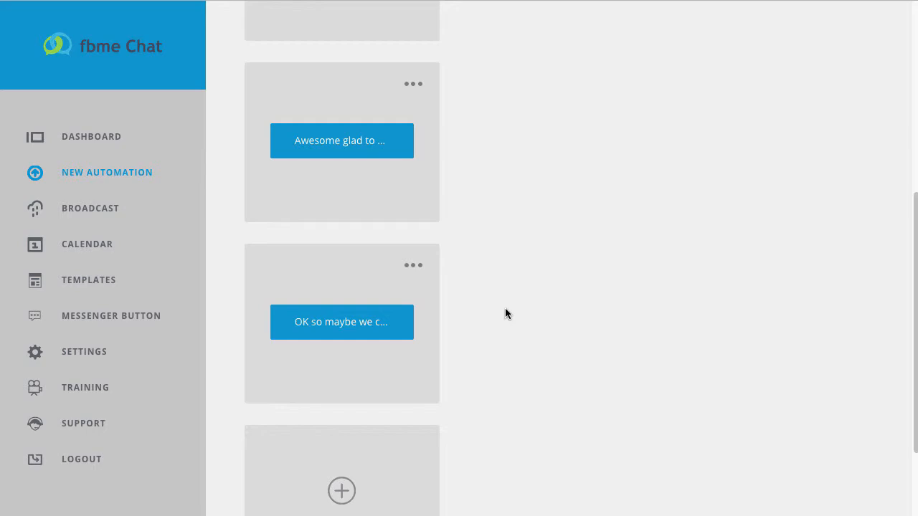
# Save the automation campaign and open the options of the "Test page 1st" campaign on the dashboard.
pyautogui.scroll(-2, 481, 372)
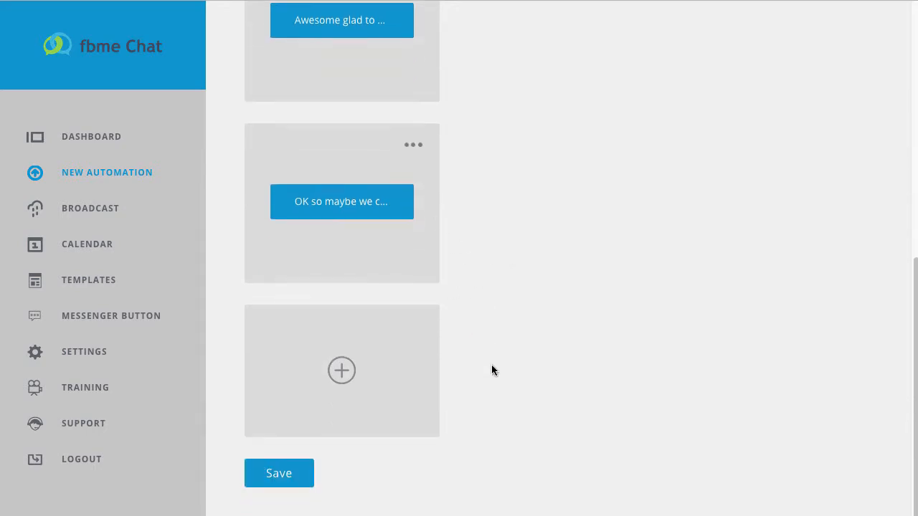
pyautogui.click(275, 471)
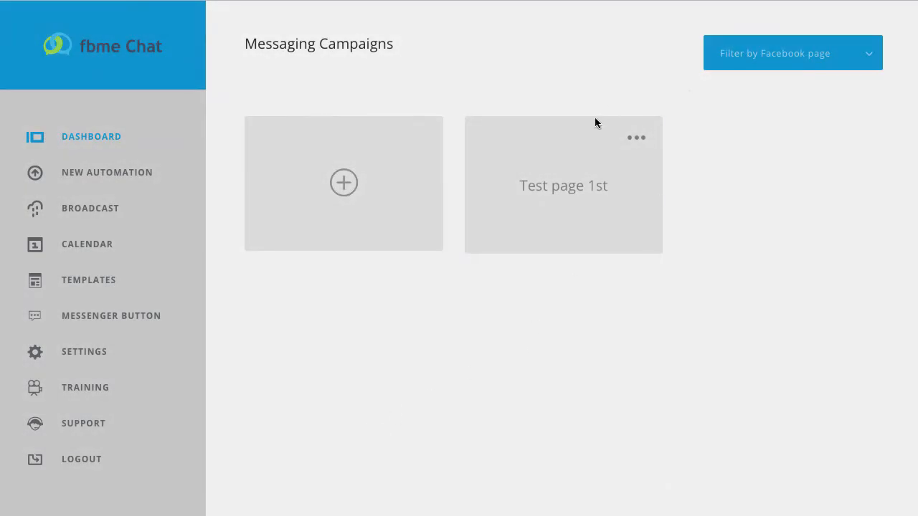
pyautogui.click(644, 139)
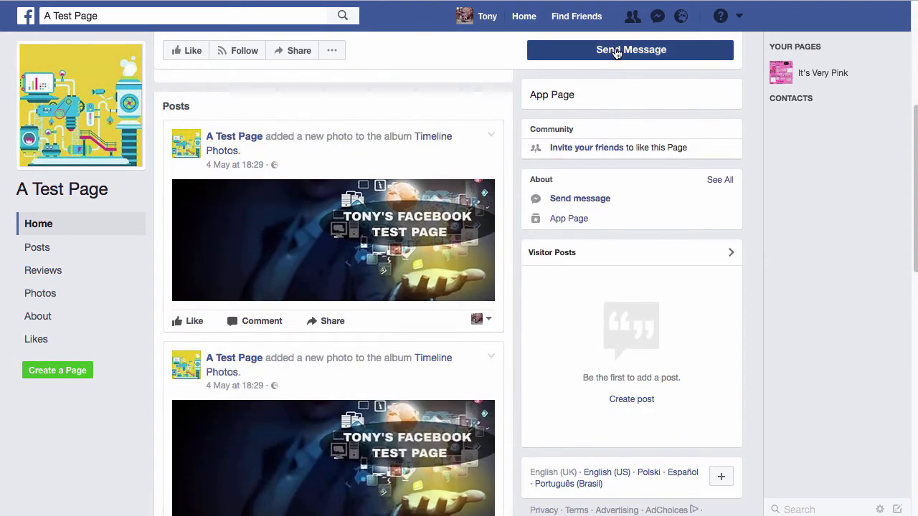
# Start a Messenger chat with A Test Page and send the message "hello".
pyautogui.click(614, 52)
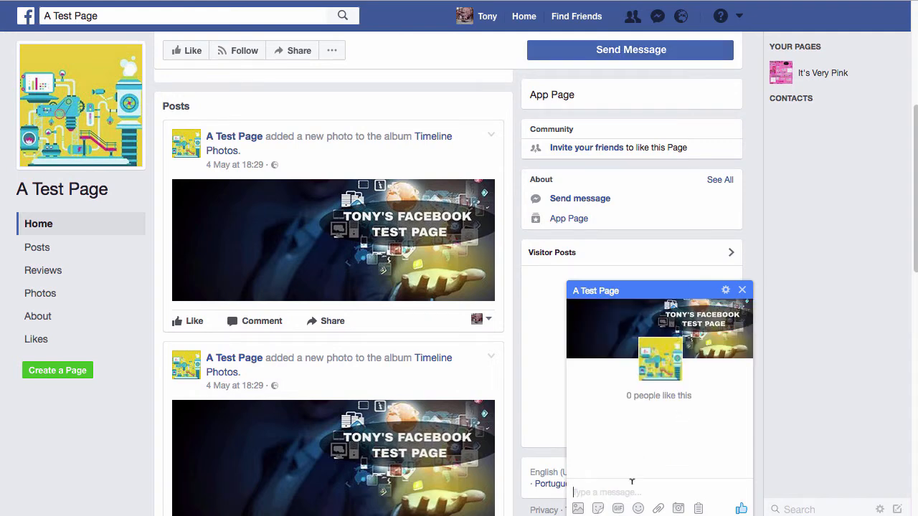
pyautogui.write('hello')
pyautogui.press('Return')
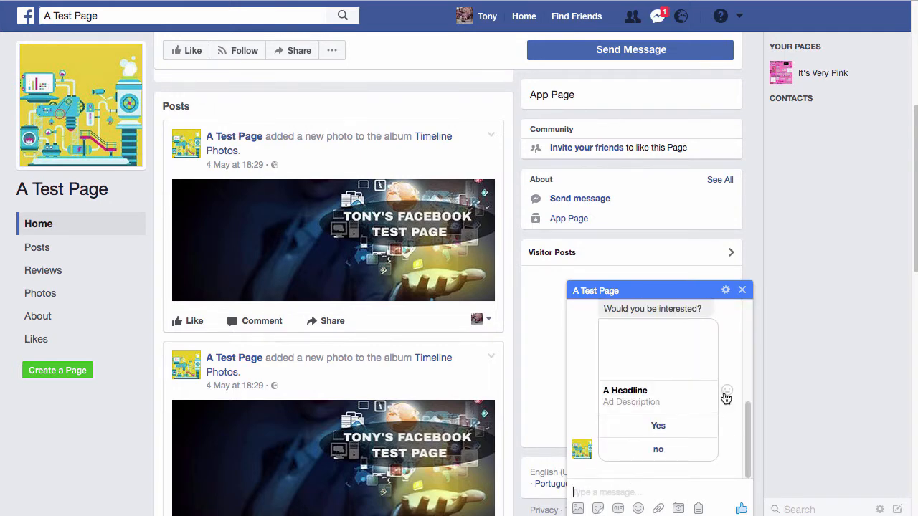
# Review the page's automated welcome message and choose "Yes" as the answer to its interest question.
pyautogui.scroll(3, 732, 395)
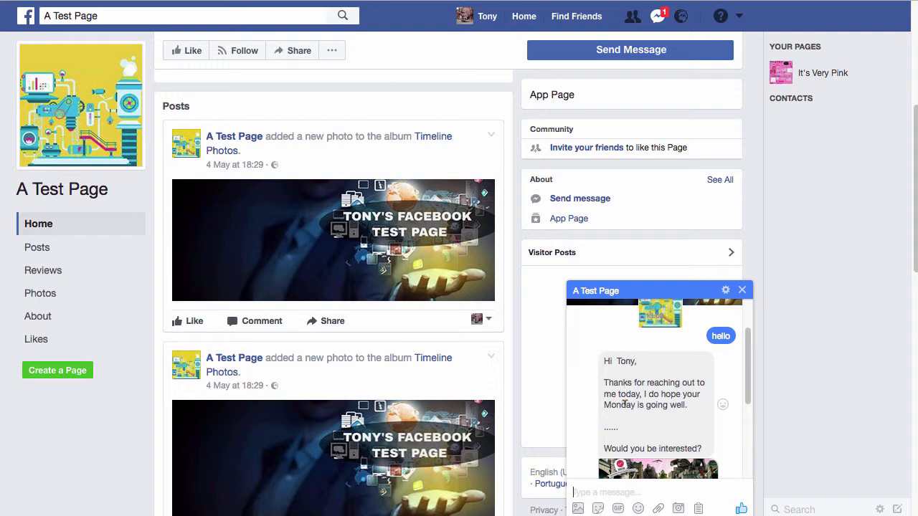
pyautogui.scroll(-1, 742, 442)
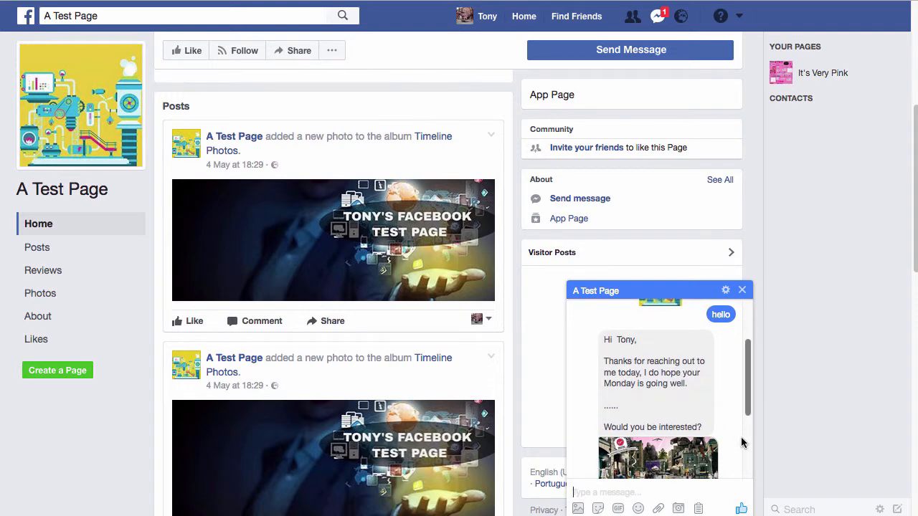
pyautogui.scroll(-1, 739, 430)
pyautogui.scroll(-1, 703, 401)
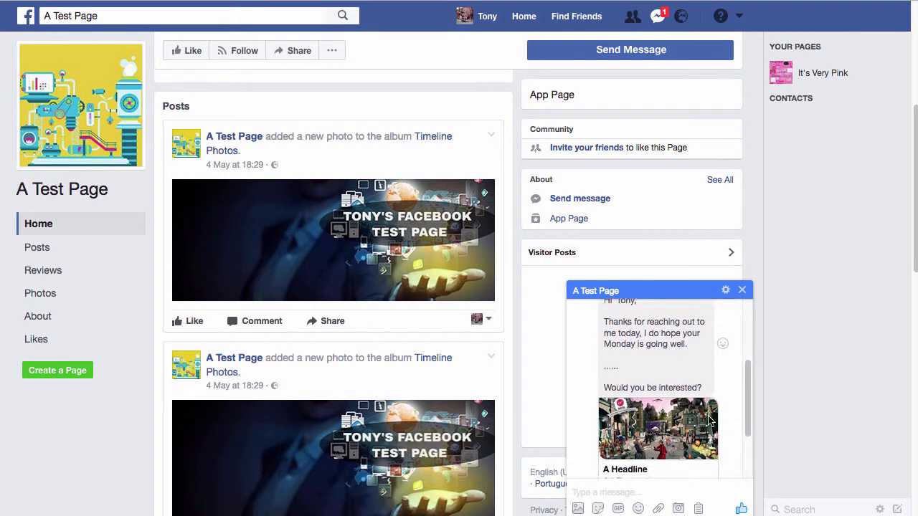
pyautogui.scroll(-3, 689, 375)
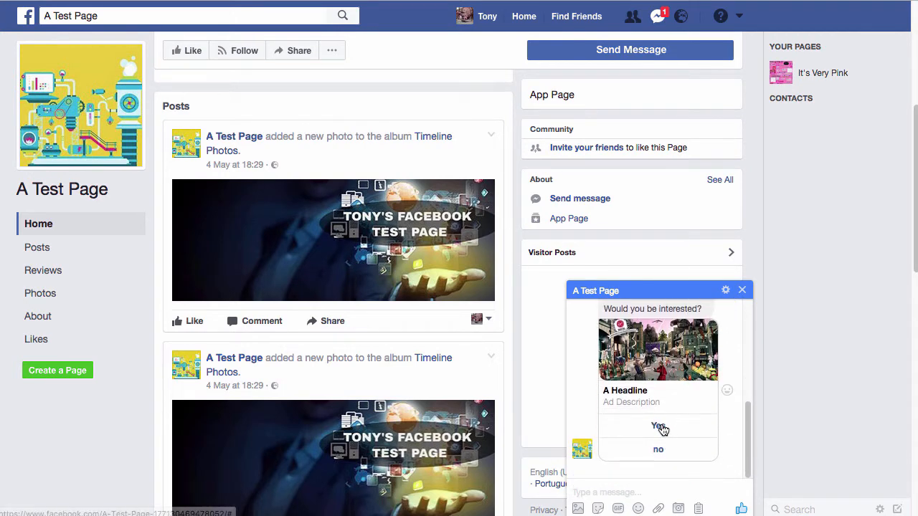
pyautogui.scroll(1, 674, 398)
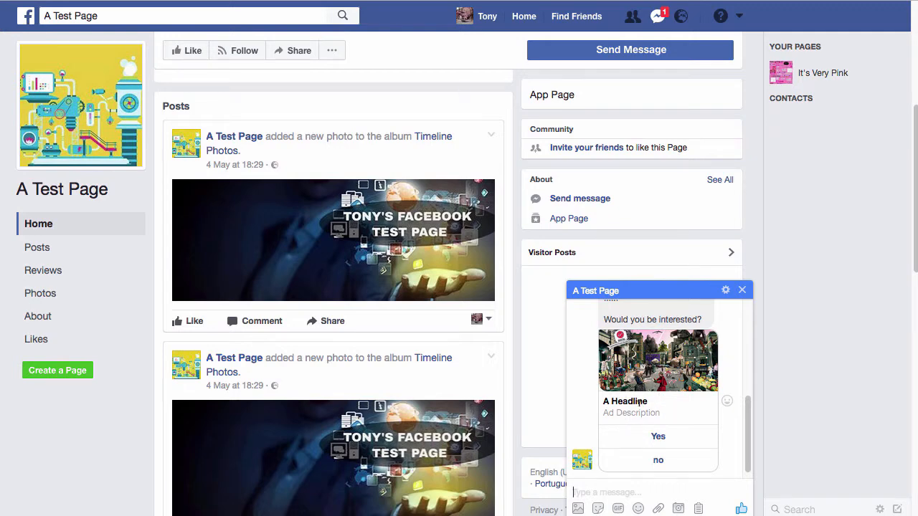
pyautogui.click(657, 439)
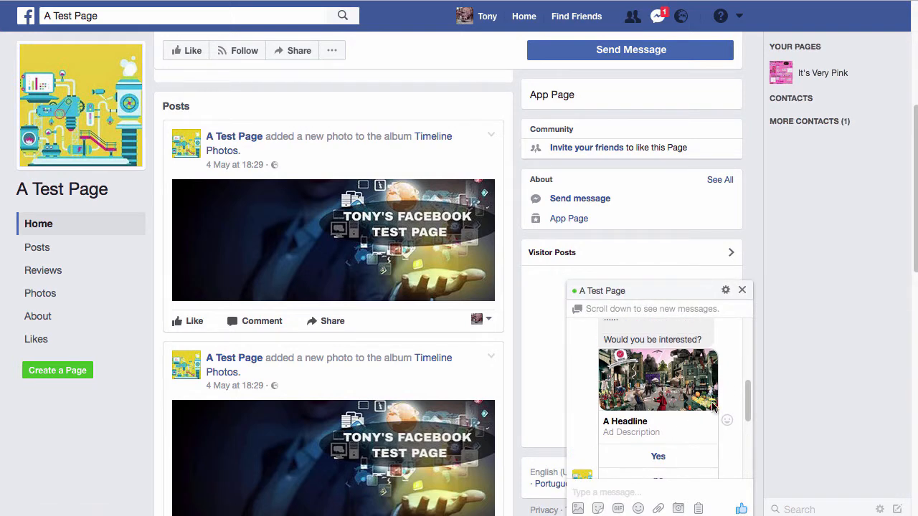
# Try the "click here" option of the WordPress follow-up message and send "no" as the reply.
pyautogui.moveTo(748, 395); pyautogui.dragTo(740, 441)
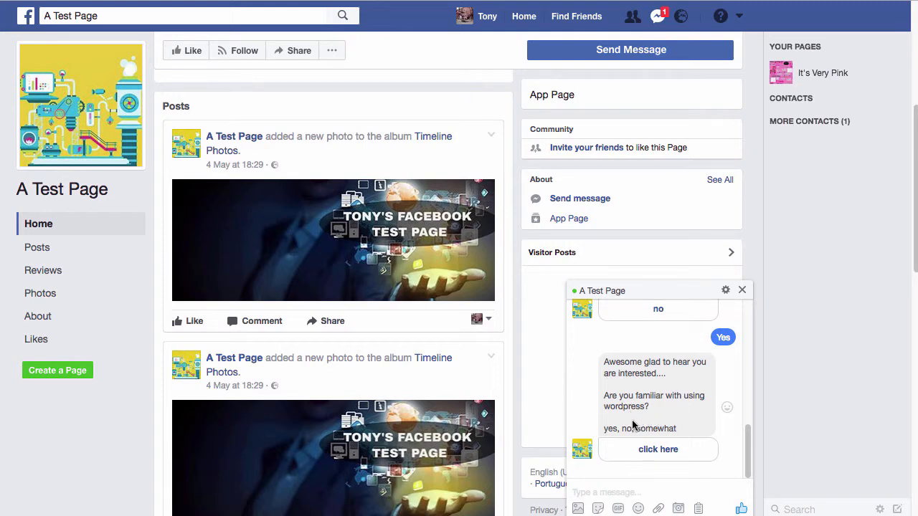
pyautogui.click(659, 451)
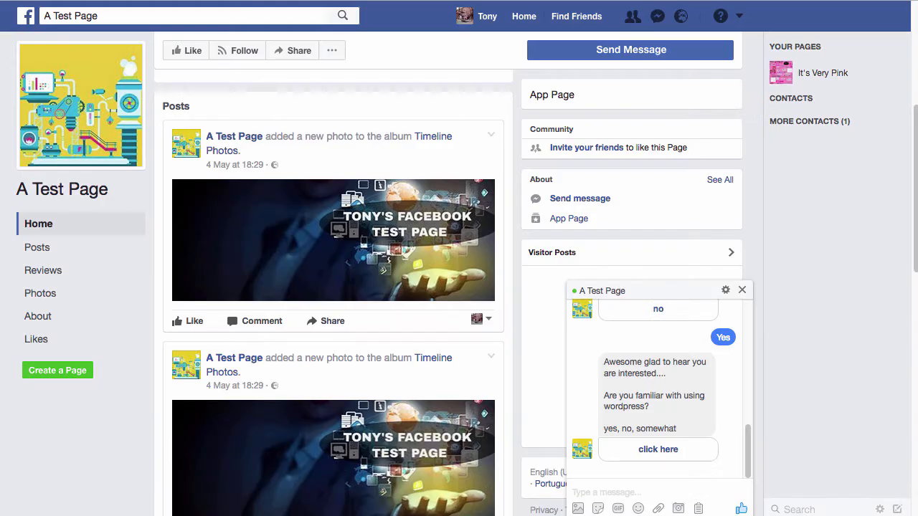
pyautogui.click(598, 489)
pyautogui.write('no')
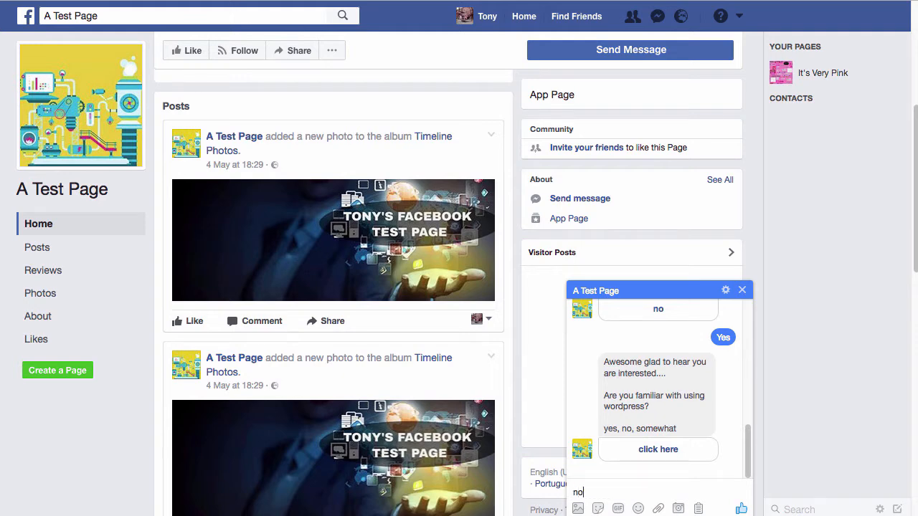
pyautogui.press('Return')
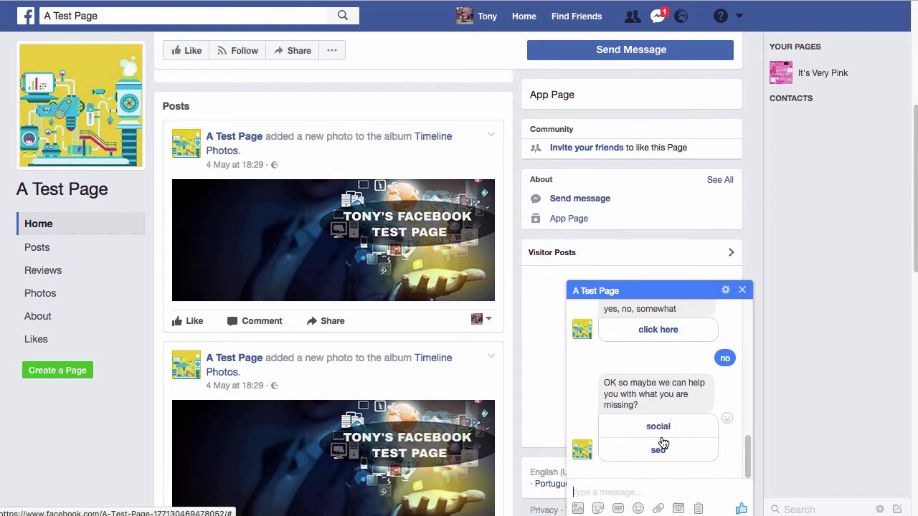
# Reply to the "OK so maybe we can help" message with the non-keyword text "not here".
pyautogui.click(632, 490)
pyautogui.write('not here')
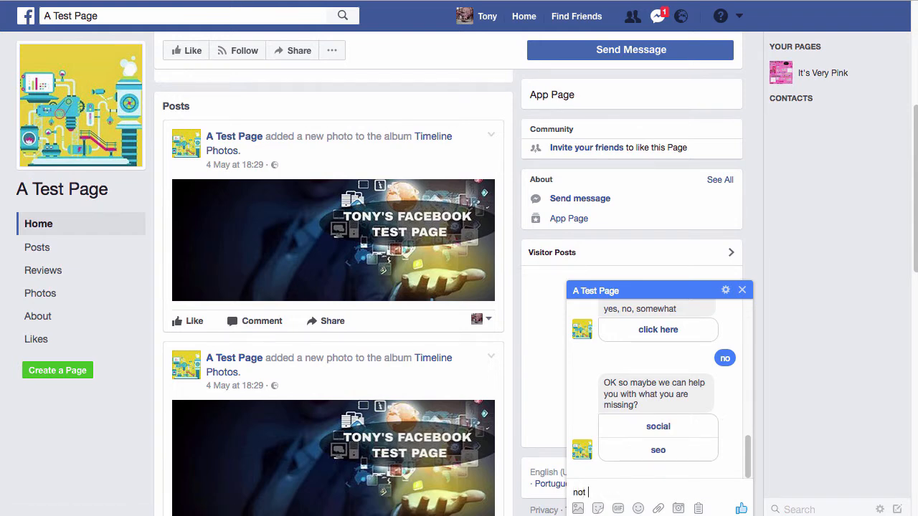
pyautogui.press('Return')
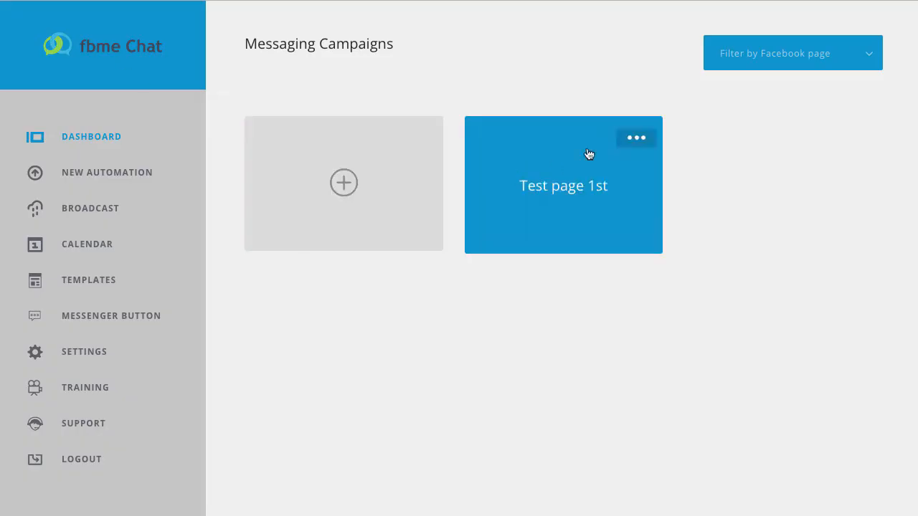
# Switch to the fbme Chat dashboard and open the full "Test page 1st" campaign.
pyautogui.click(636, 137)
pyautogui.click(636, 137)
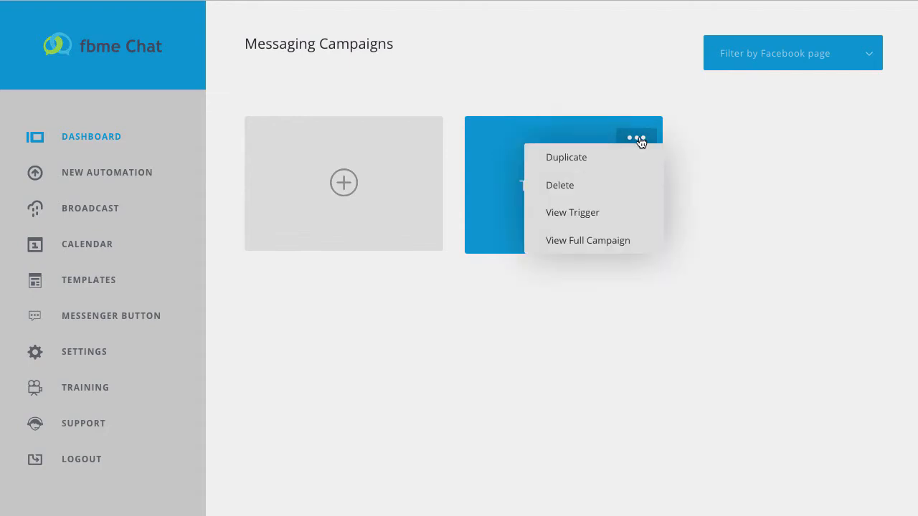
pyautogui.click(621, 244)
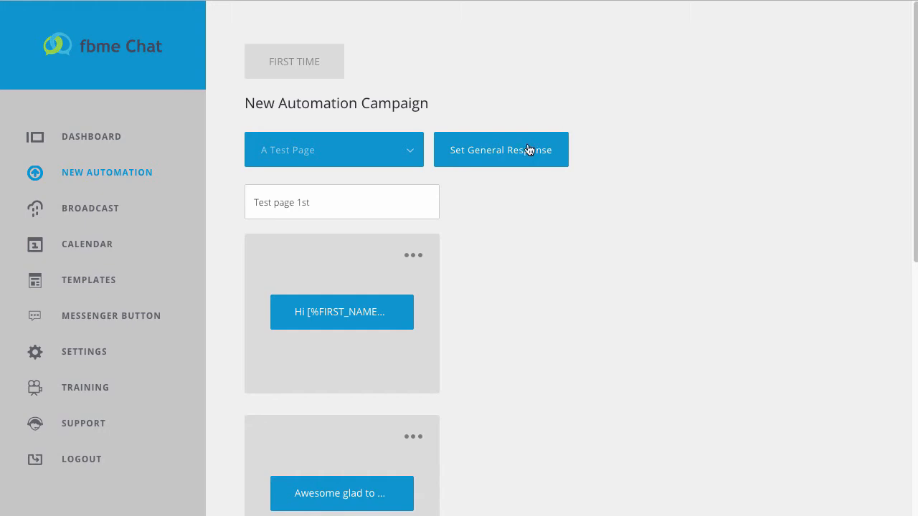
# Set the campaign's general response to "Hi, I've got your message and will get back to you ASAP" and save it.
pyautogui.click(509, 155)
pyautogui.click(466, 211)
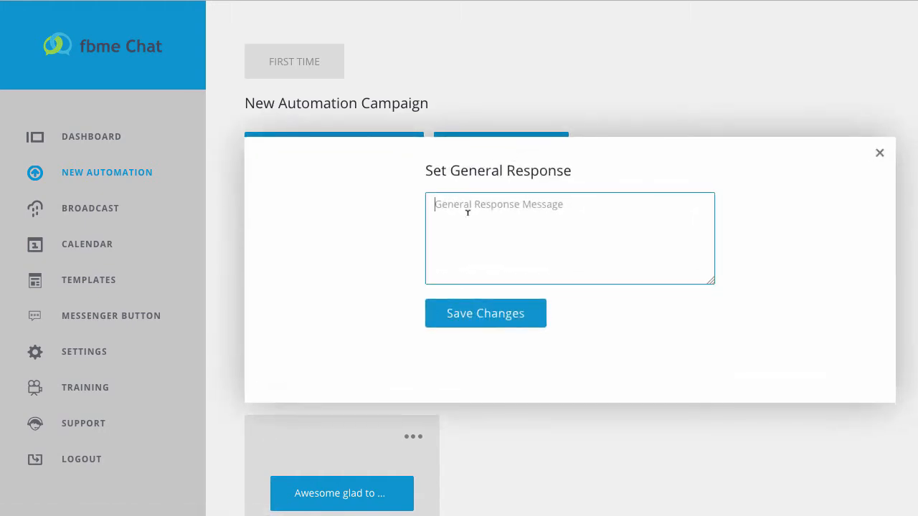
pyautogui.write("Hi, I've got your message and will get back to you ASAP")
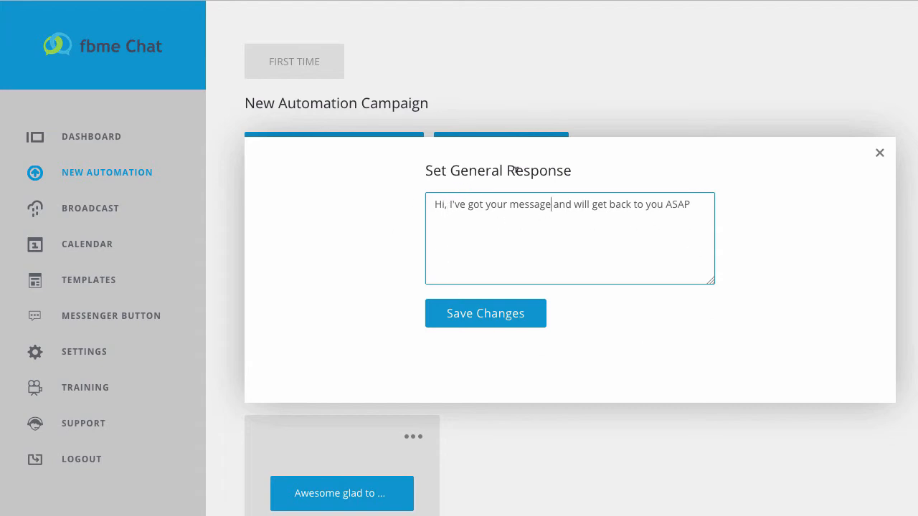
pyautogui.click(490, 314)
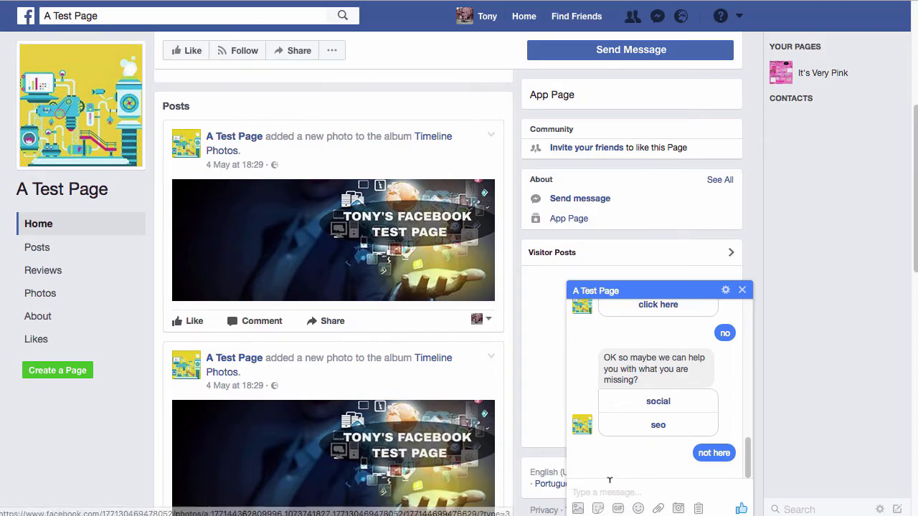
# Switch back to the Facebook chat with A Test Page and send "how it works here?" to test the general response.
pyautogui.write('ho')
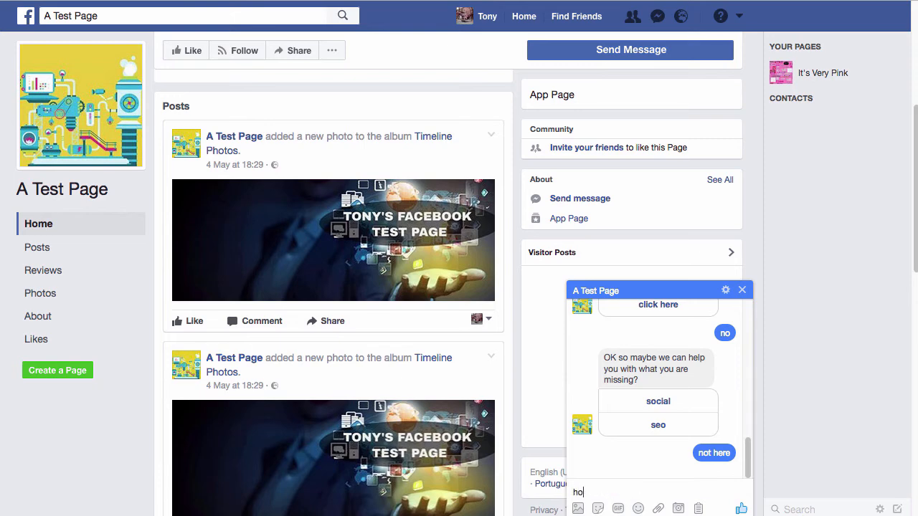
pyautogui.write('w it works here?')
pyautogui.press('Return')
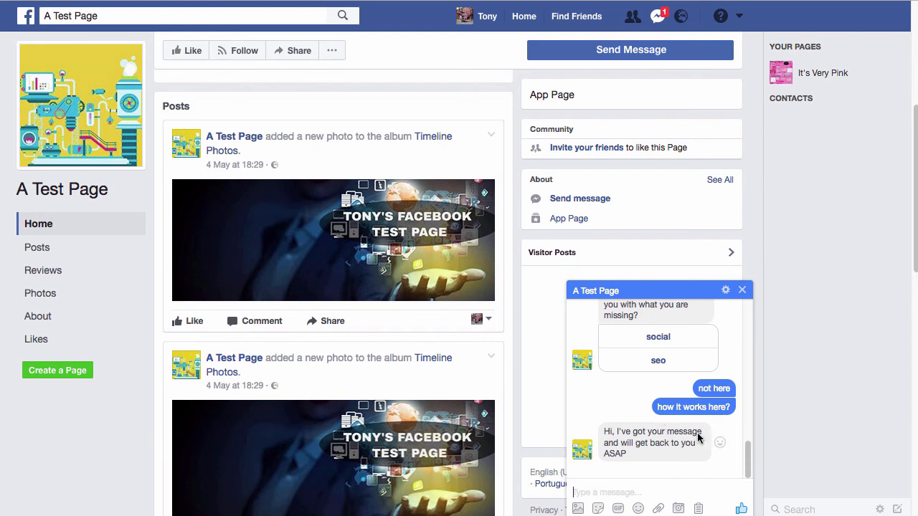
pyautogui.moveTo(746, 455)
pyautogui.mouseDown()
pyautogui.moveTo(746, 316)
pyautogui.moveTo(756, 378)
pyautogui.moveTo(747, 463)
pyautogui.mouseUp()
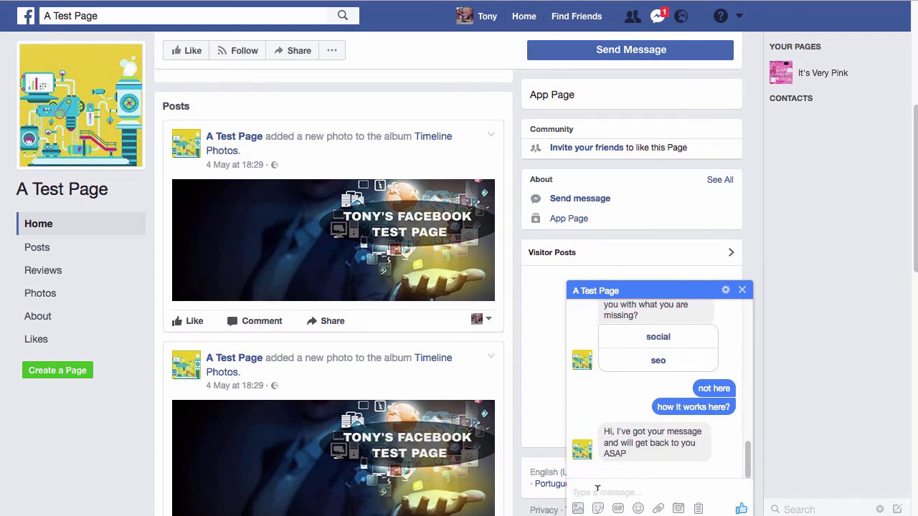